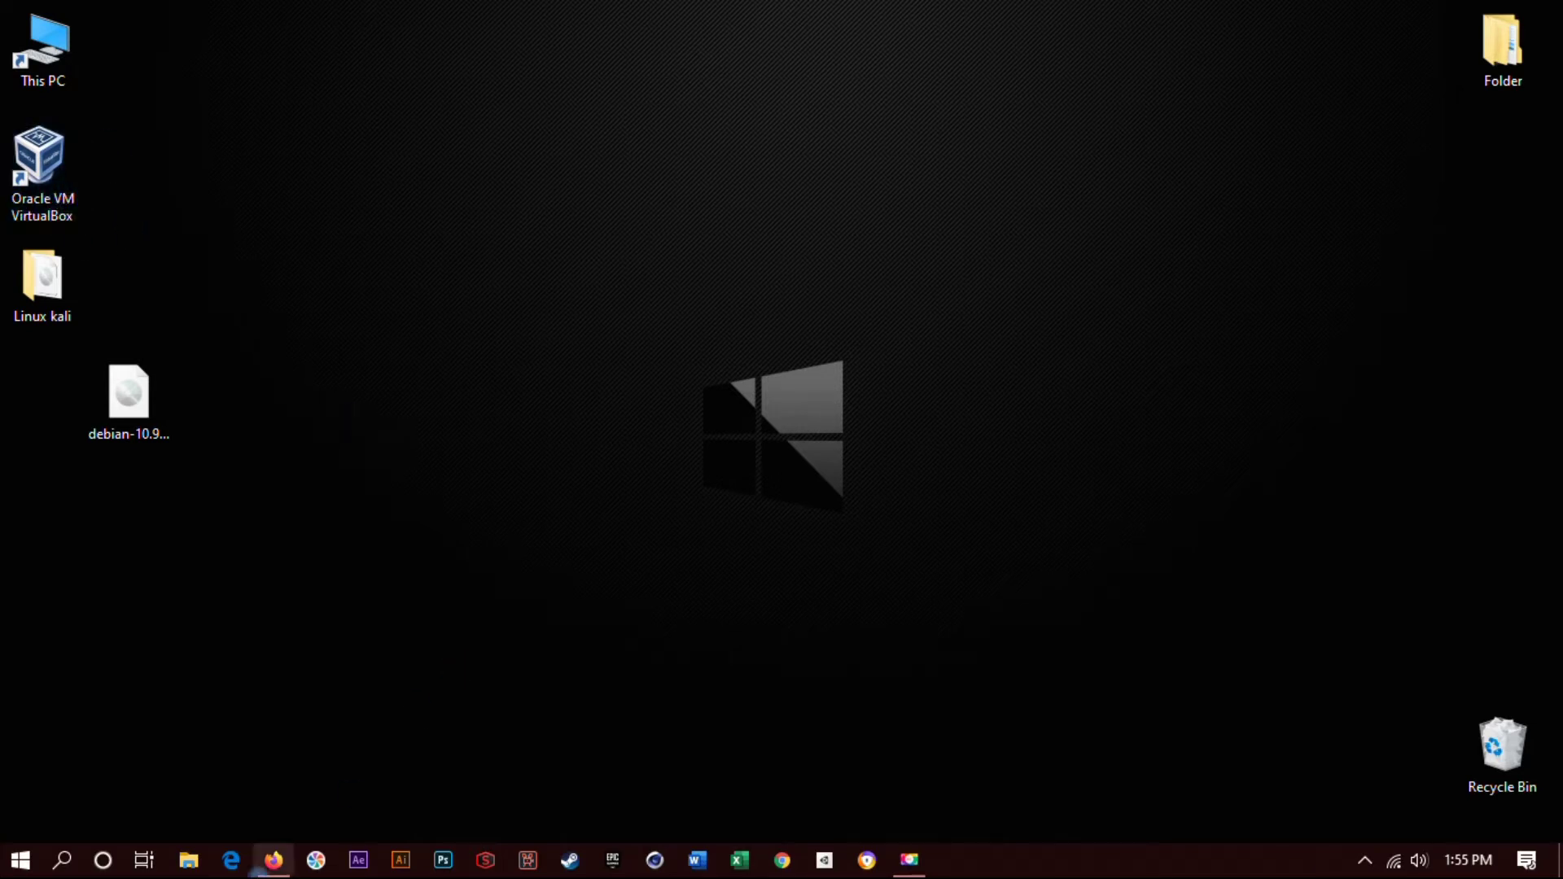
- Restore the Firefox window showing the Google results for 'download linux'
{"action": "left_click", "coordinate": [271, 860]}
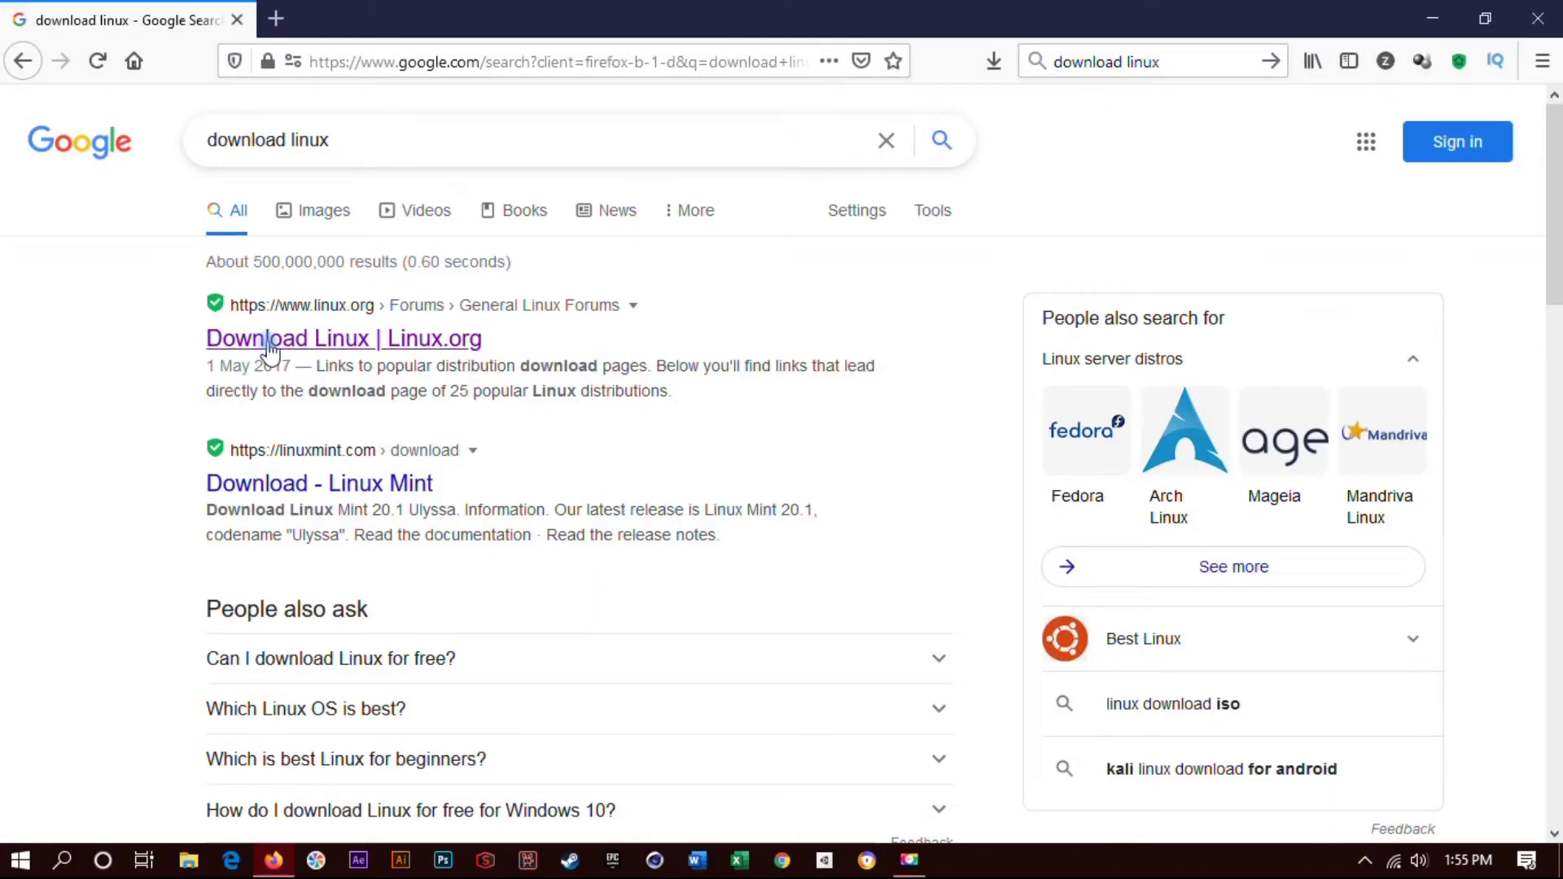
- Open the Linux.org download list, then open Debian's download page in a new tab
{"action": "left_click", "coordinate": [309, 341]}
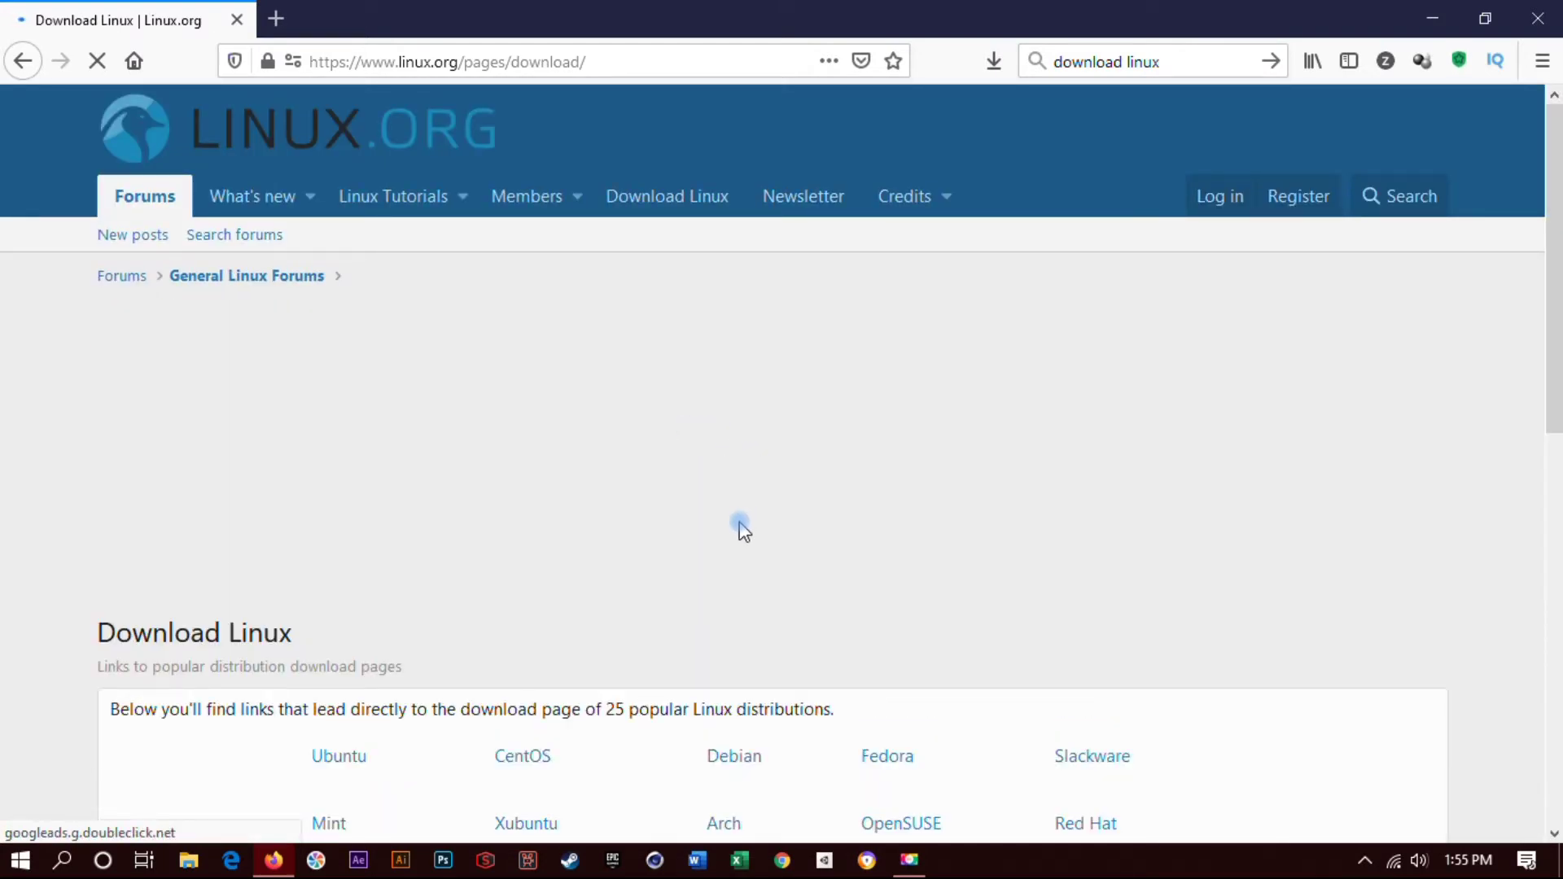
{"action": "scroll", "coordinate": [850, 464], "scroll_direction": "down", "scroll_amount": 3}
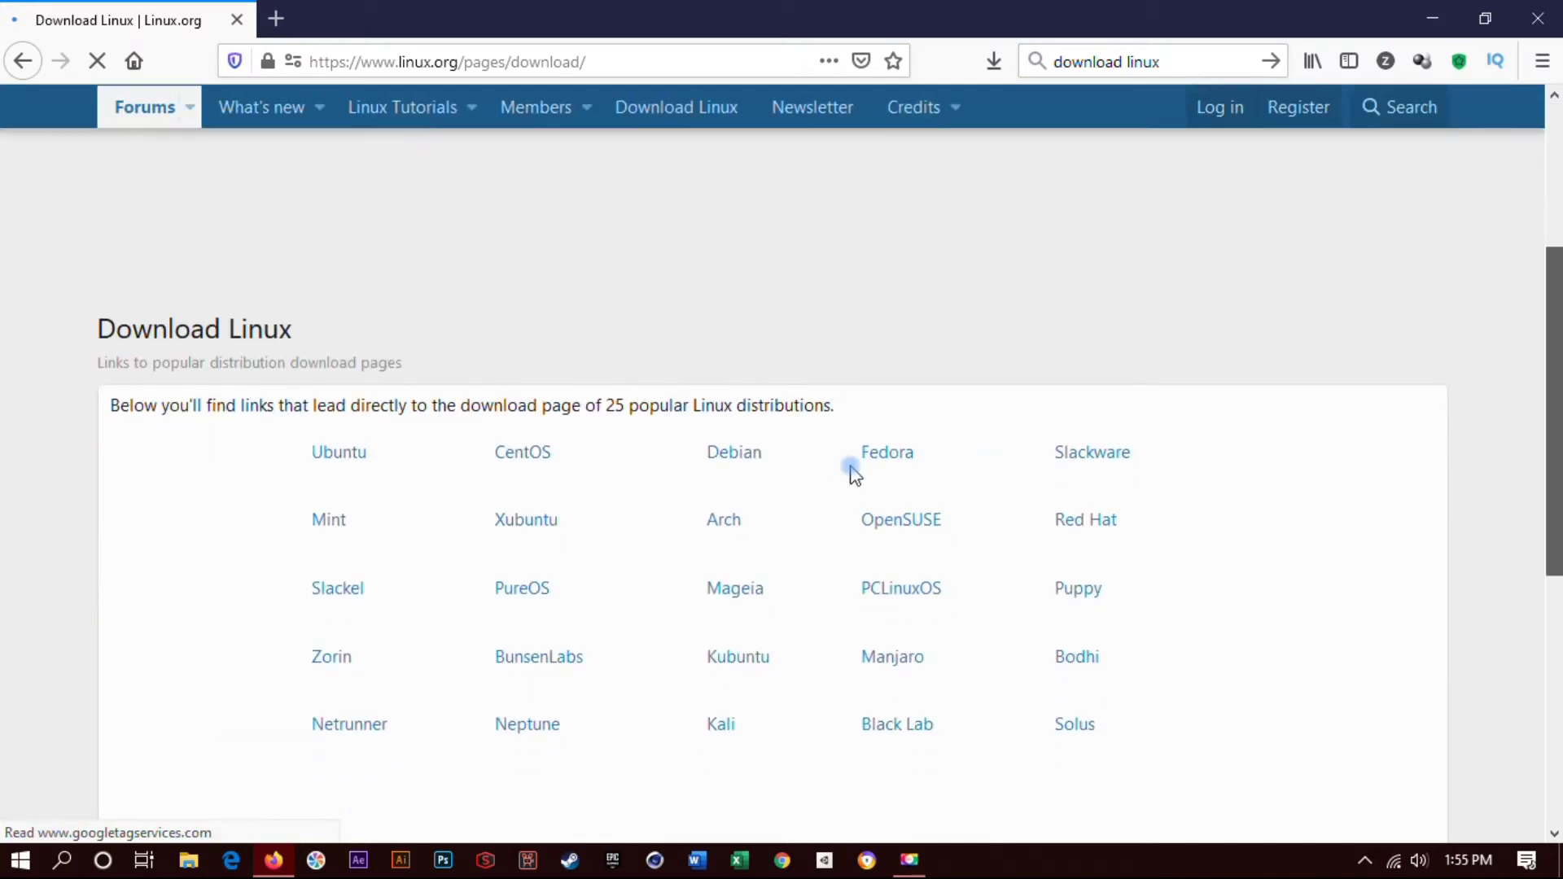
{"action": "left_click", "coordinate": [719, 455]}
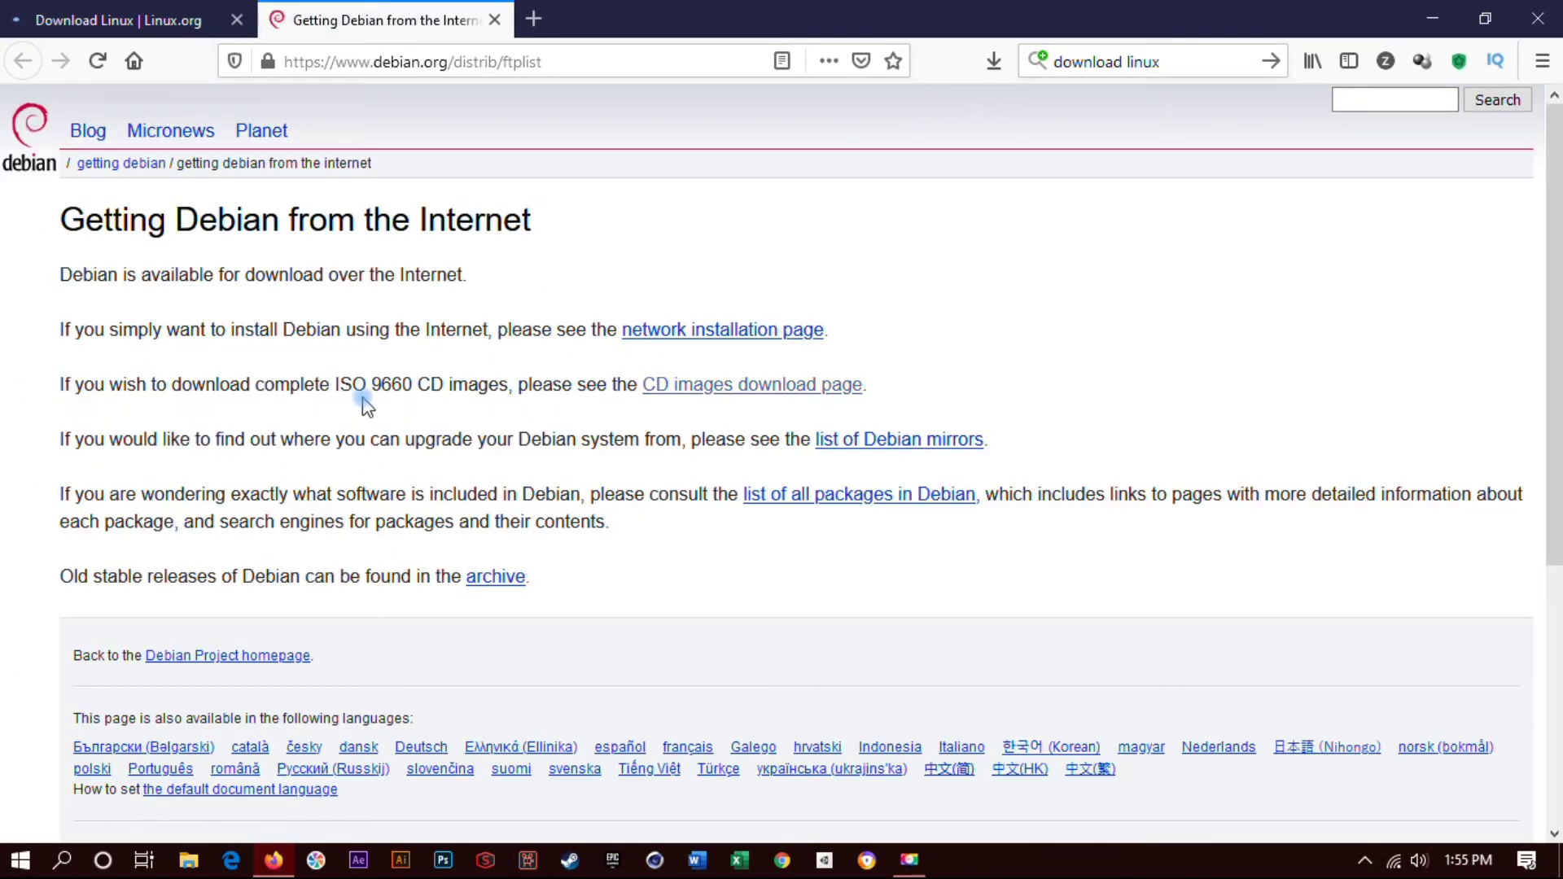
- Browse Debian's CD images via HTTP to the stable amd64 DVD index and pick debian-10.9.0-amd64-DVD-1.iso
{"action": "left_click", "coordinate": [748, 387]}
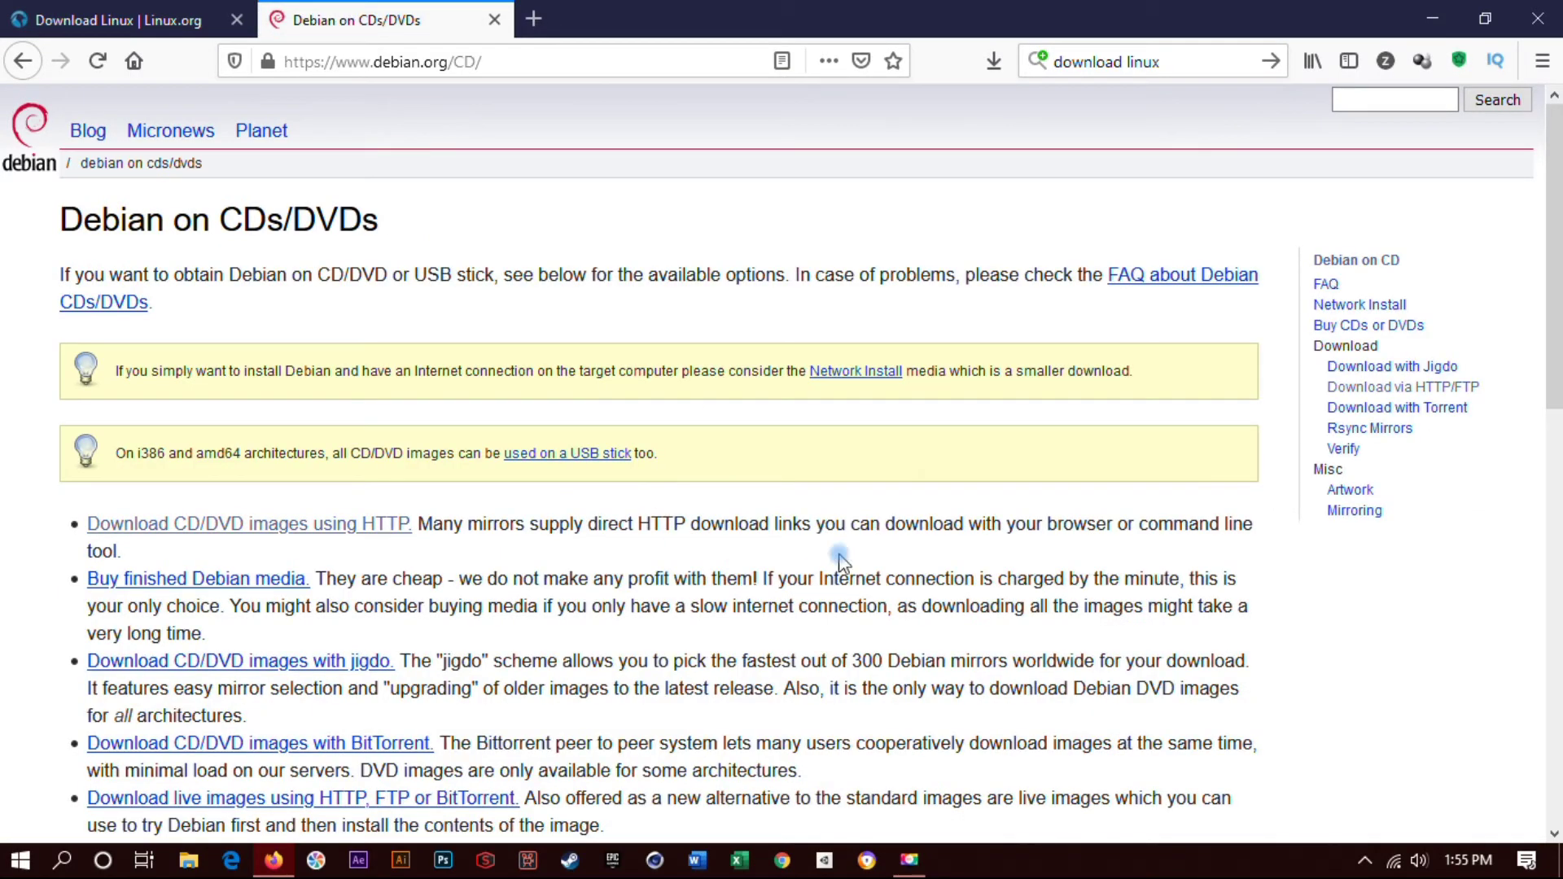
{"action": "scroll", "coordinate": [700, 297], "scroll_direction": "down", "scroll_amount": 3}
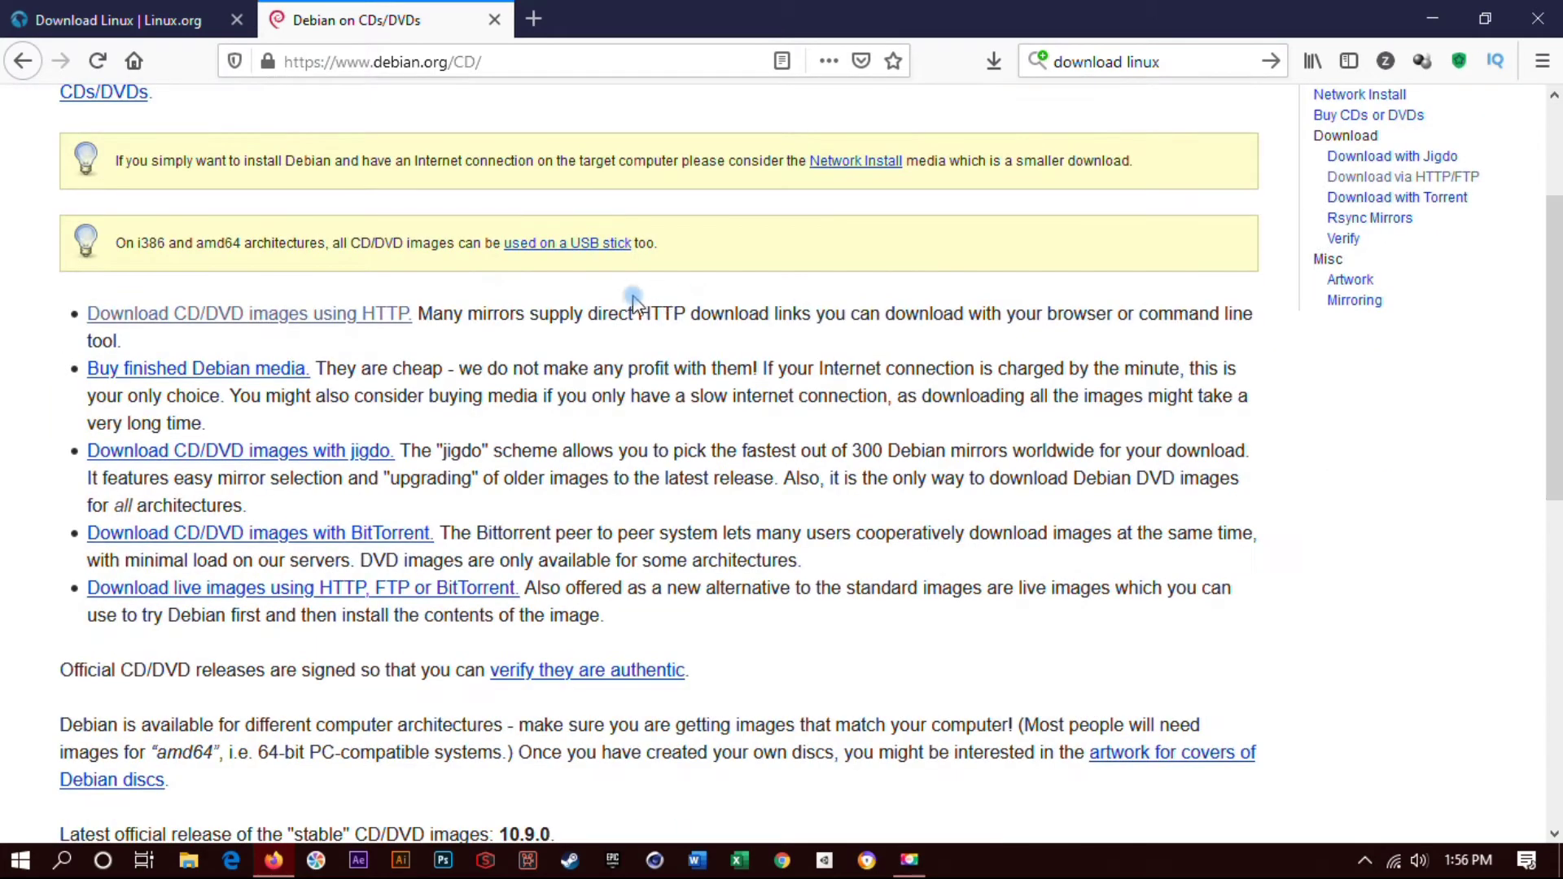
{"action": "left_click", "coordinate": [323, 322]}
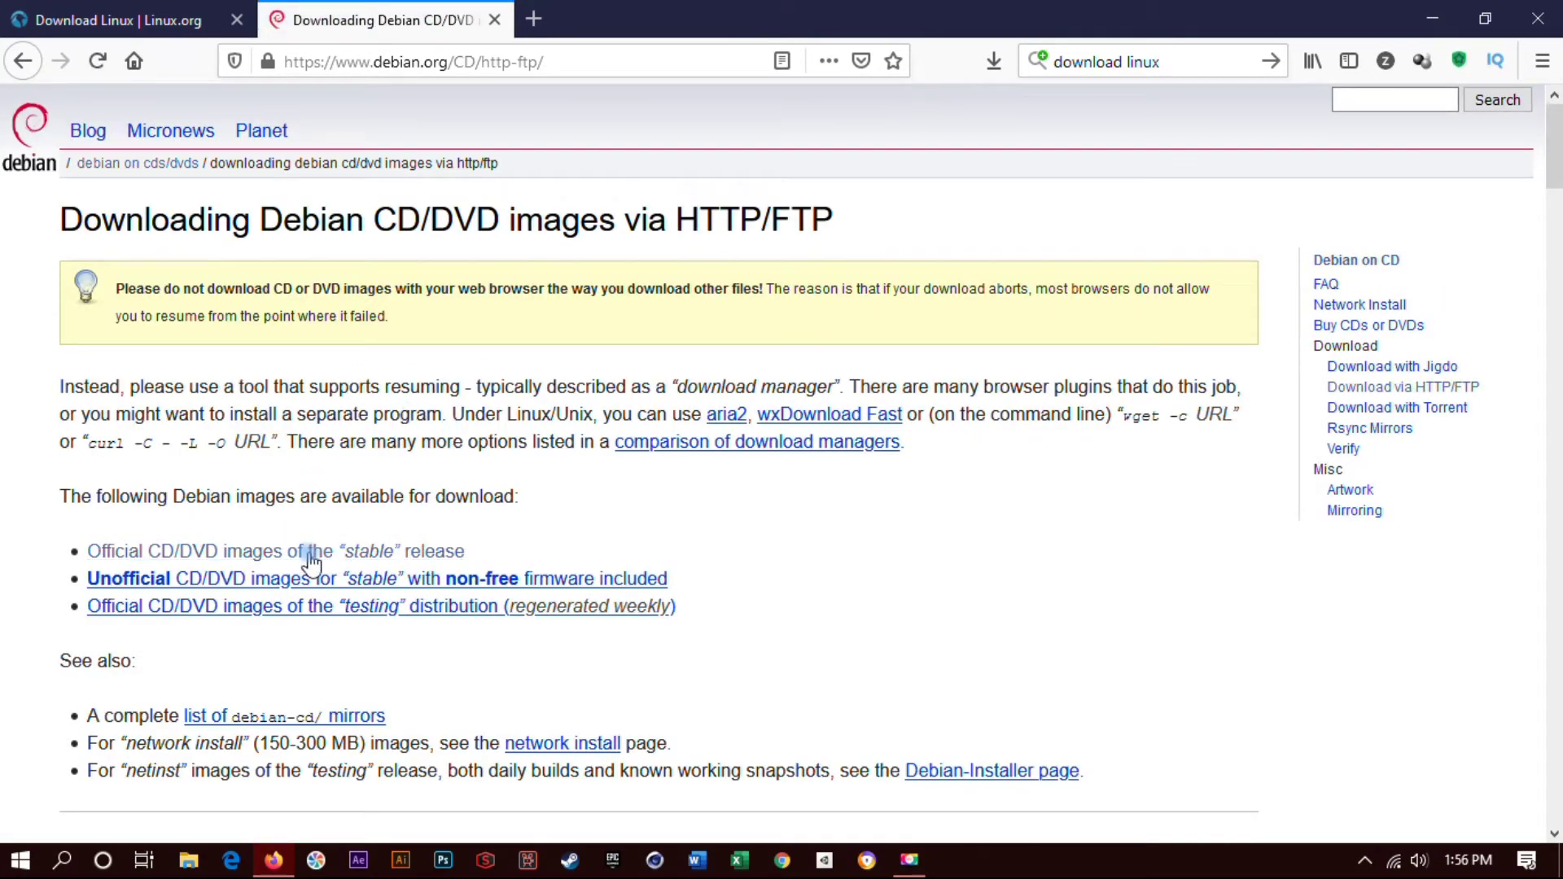
{"action": "left_click", "coordinate": [311, 553]}
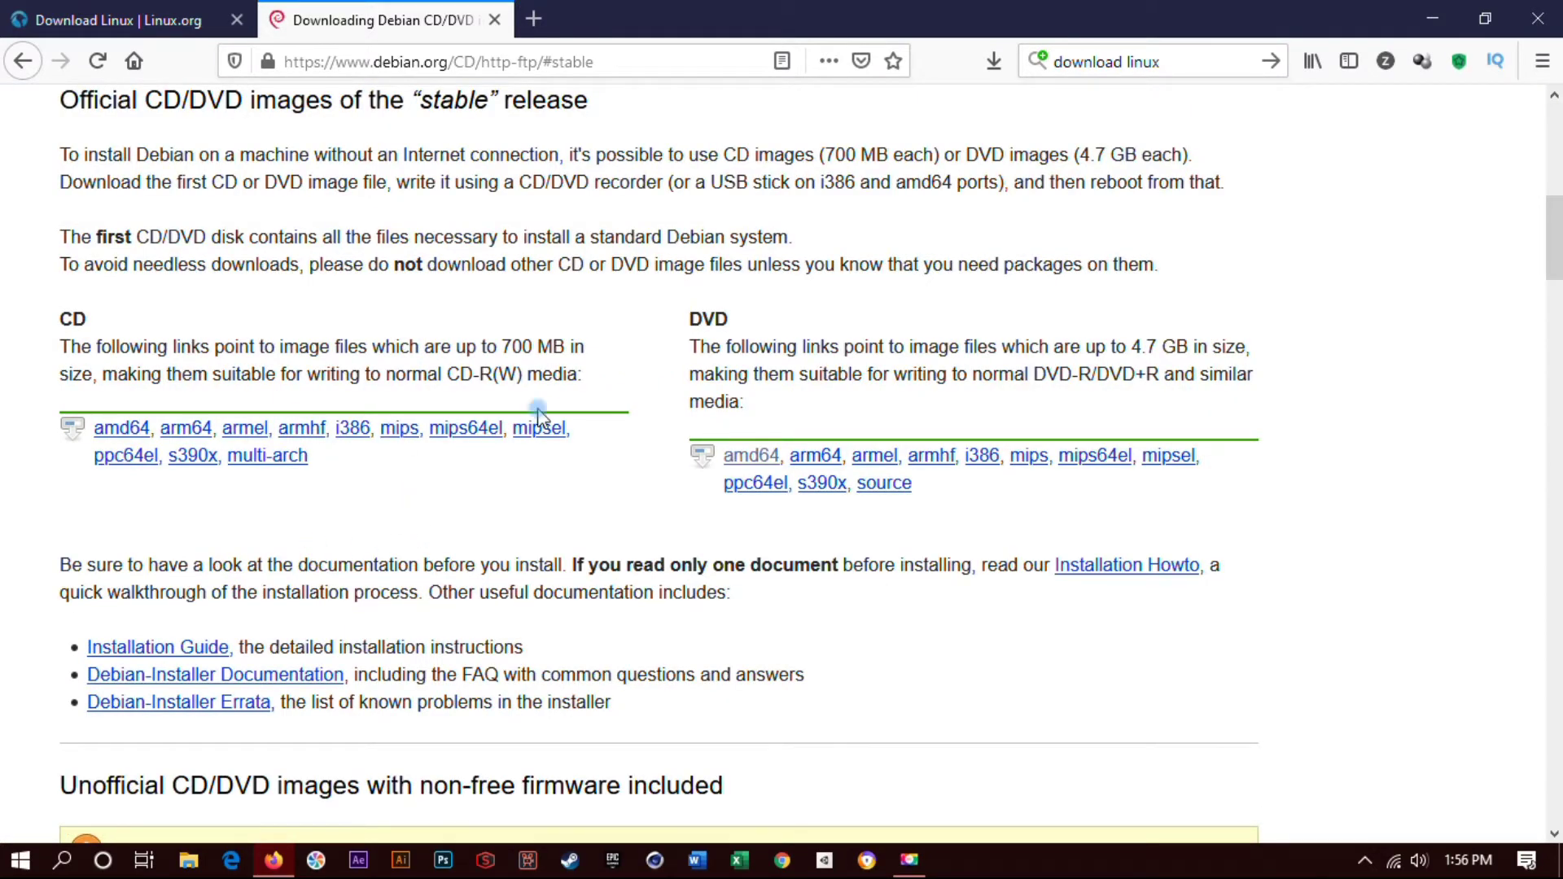
{"action": "left_click", "coordinate": [755, 459]}
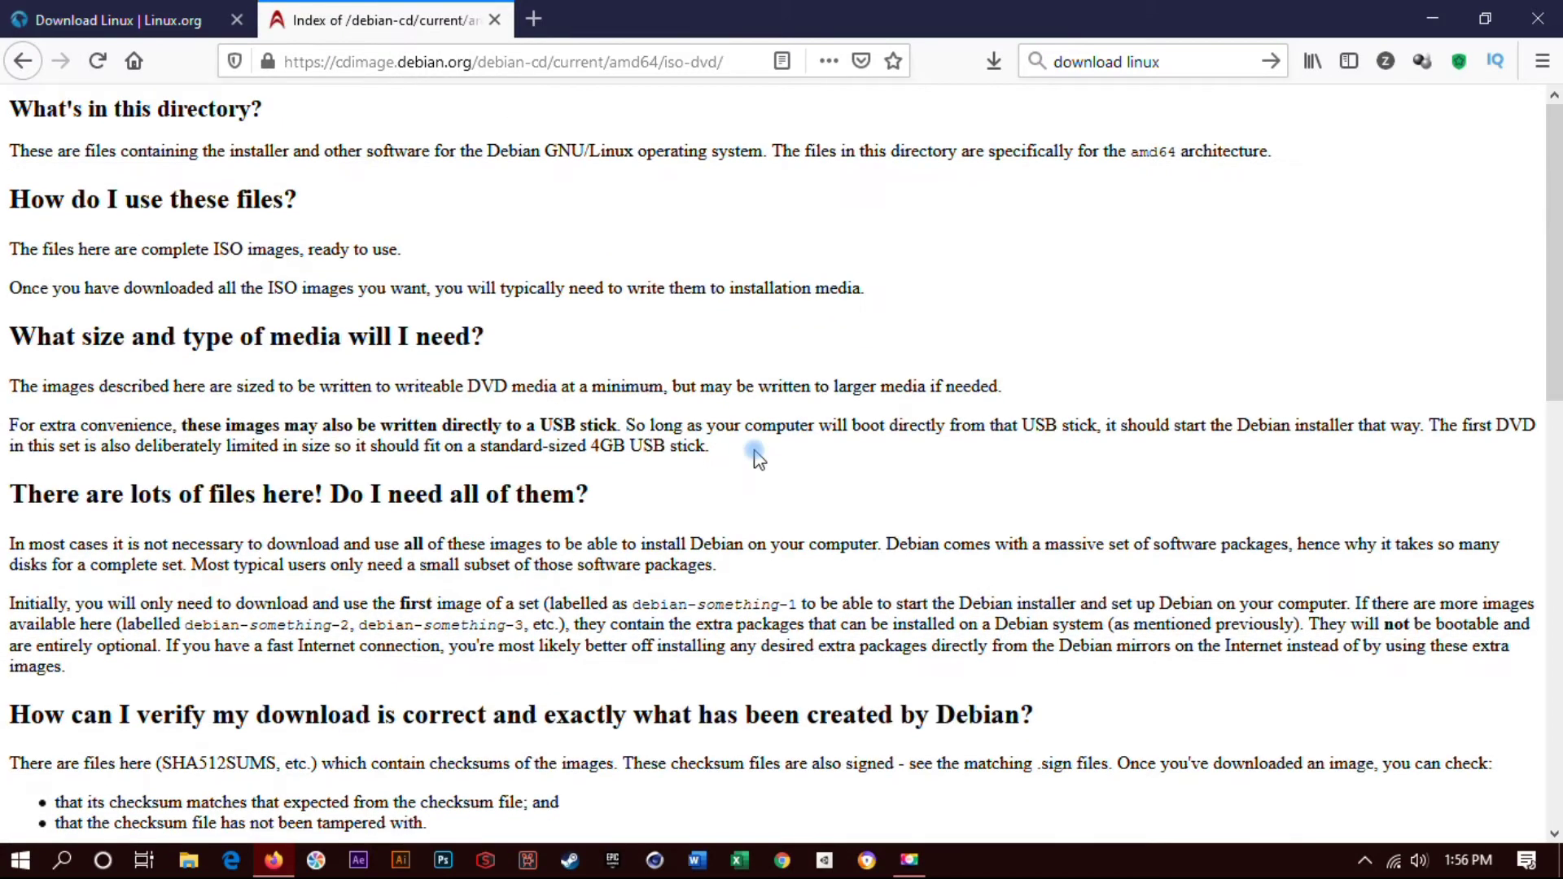
{"action": "left_click_drag", "start_coordinate": [1555, 235], "coordinate": [1556, 731]}
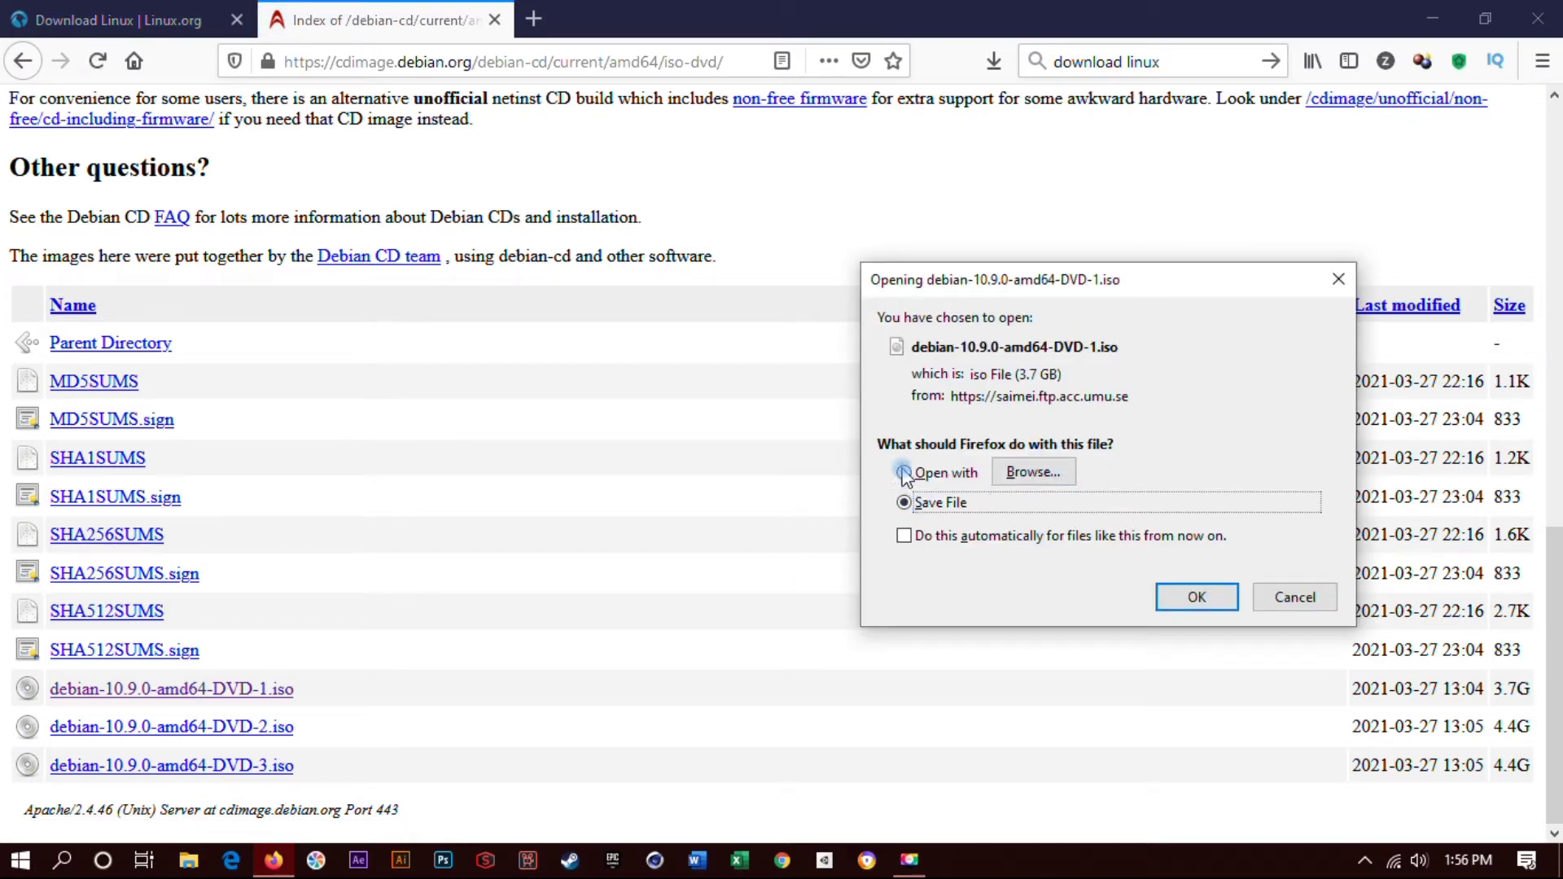
- Save the DVD-1 image, cancel its download in the Downloads panel, and quit Firefox
{"action": "left_click", "coordinate": [1229, 595]}
{"action": "left_click", "coordinate": [1193, 598]}
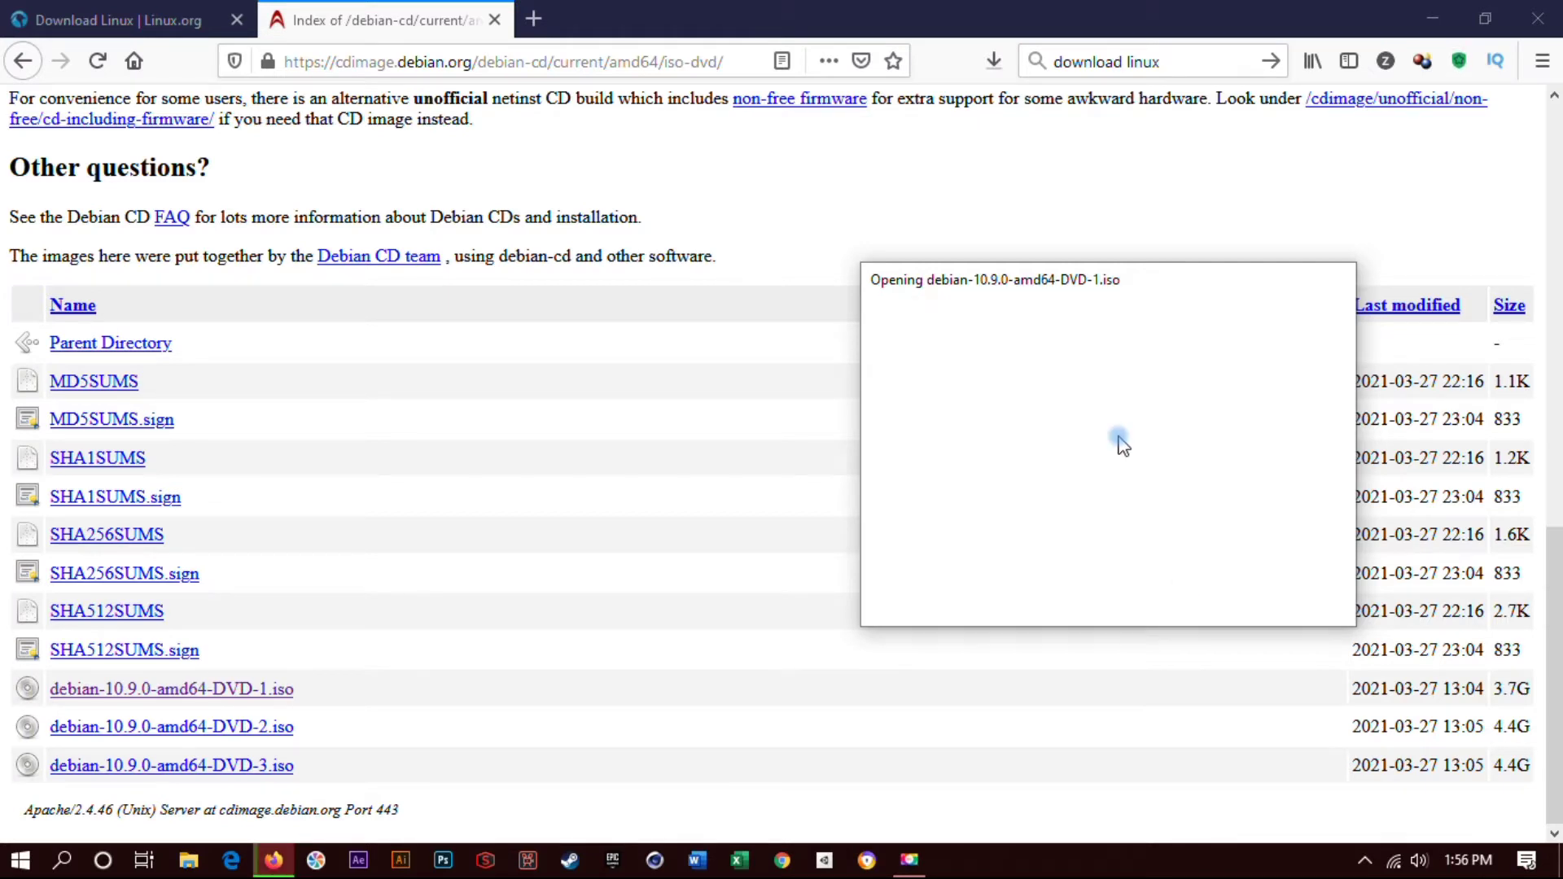
{"action": "left_click", "coordinate": [995, 64]}
{"action": "left_click", "coordinate": [806, 200]}
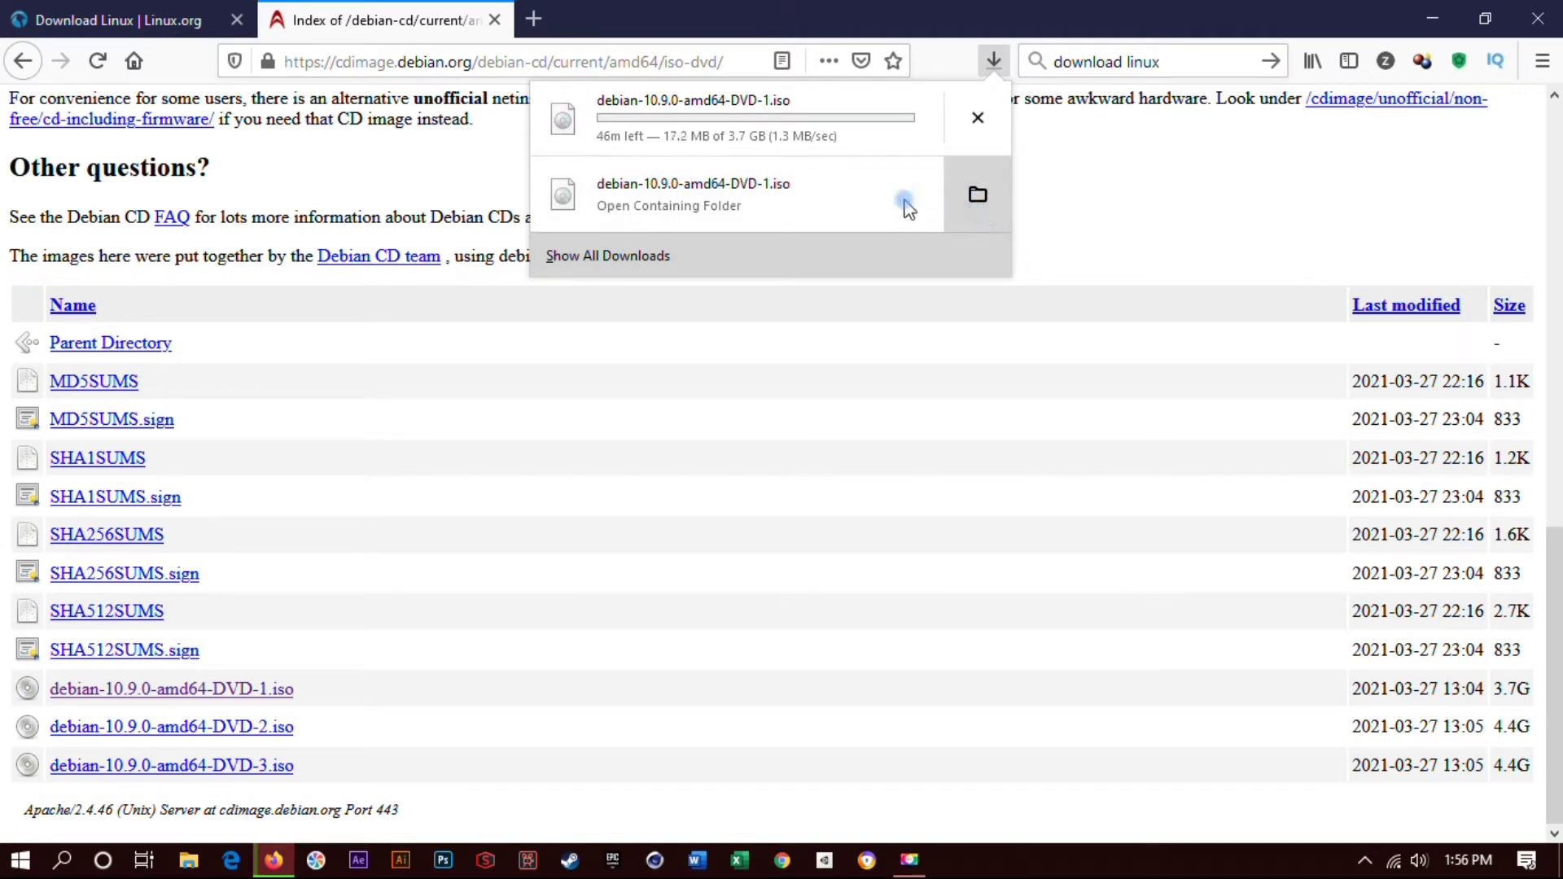
{"action": "left_click", "coordinate": [986, 132]}
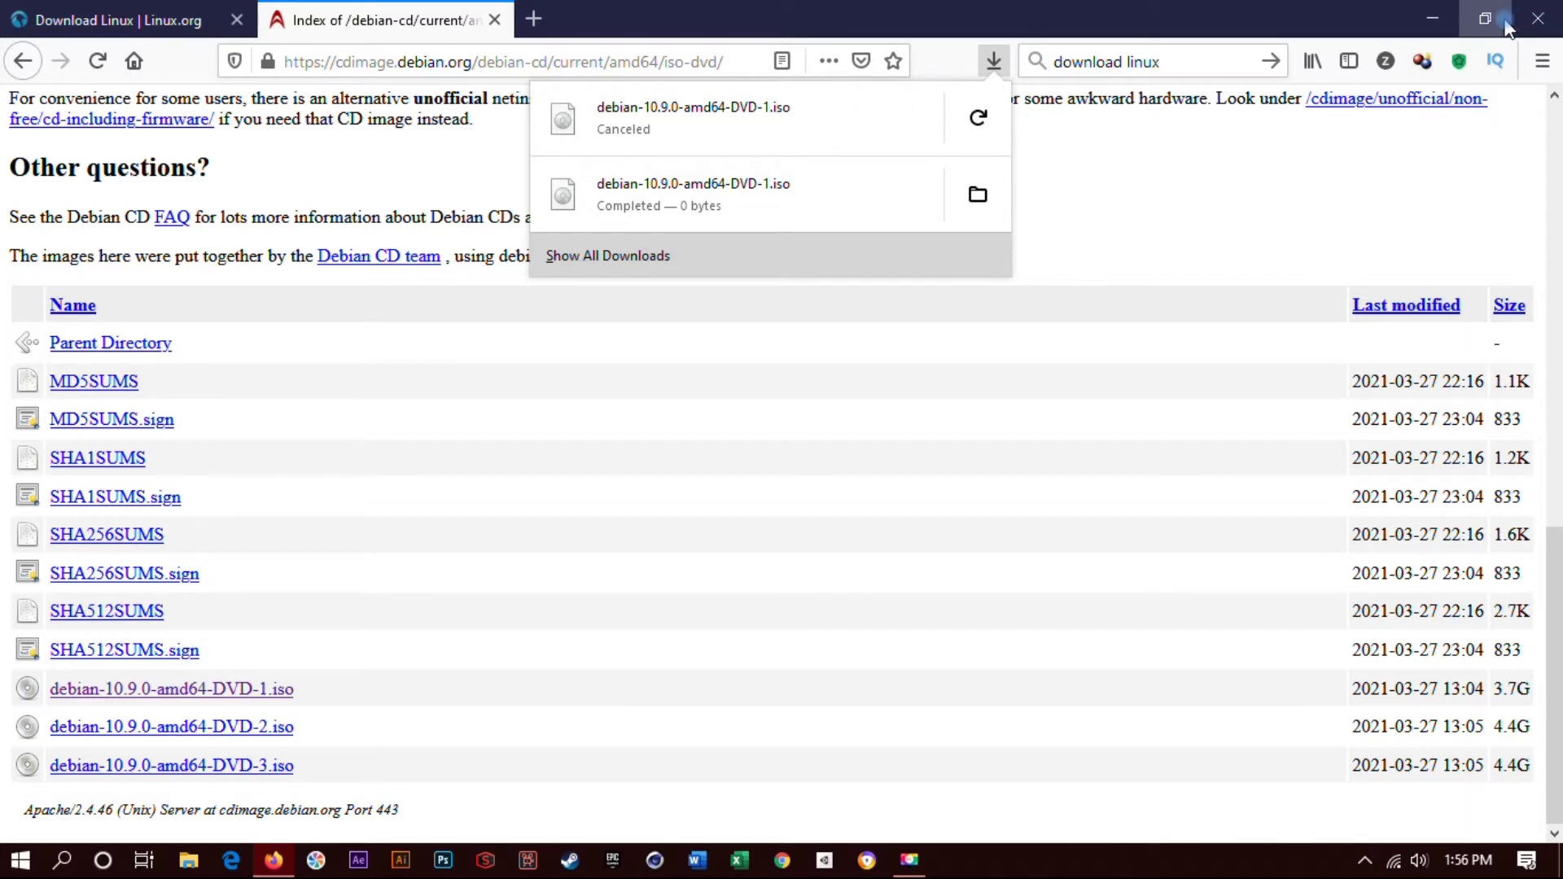
{"action": "left_click", "coordinate": [1536, 18]}
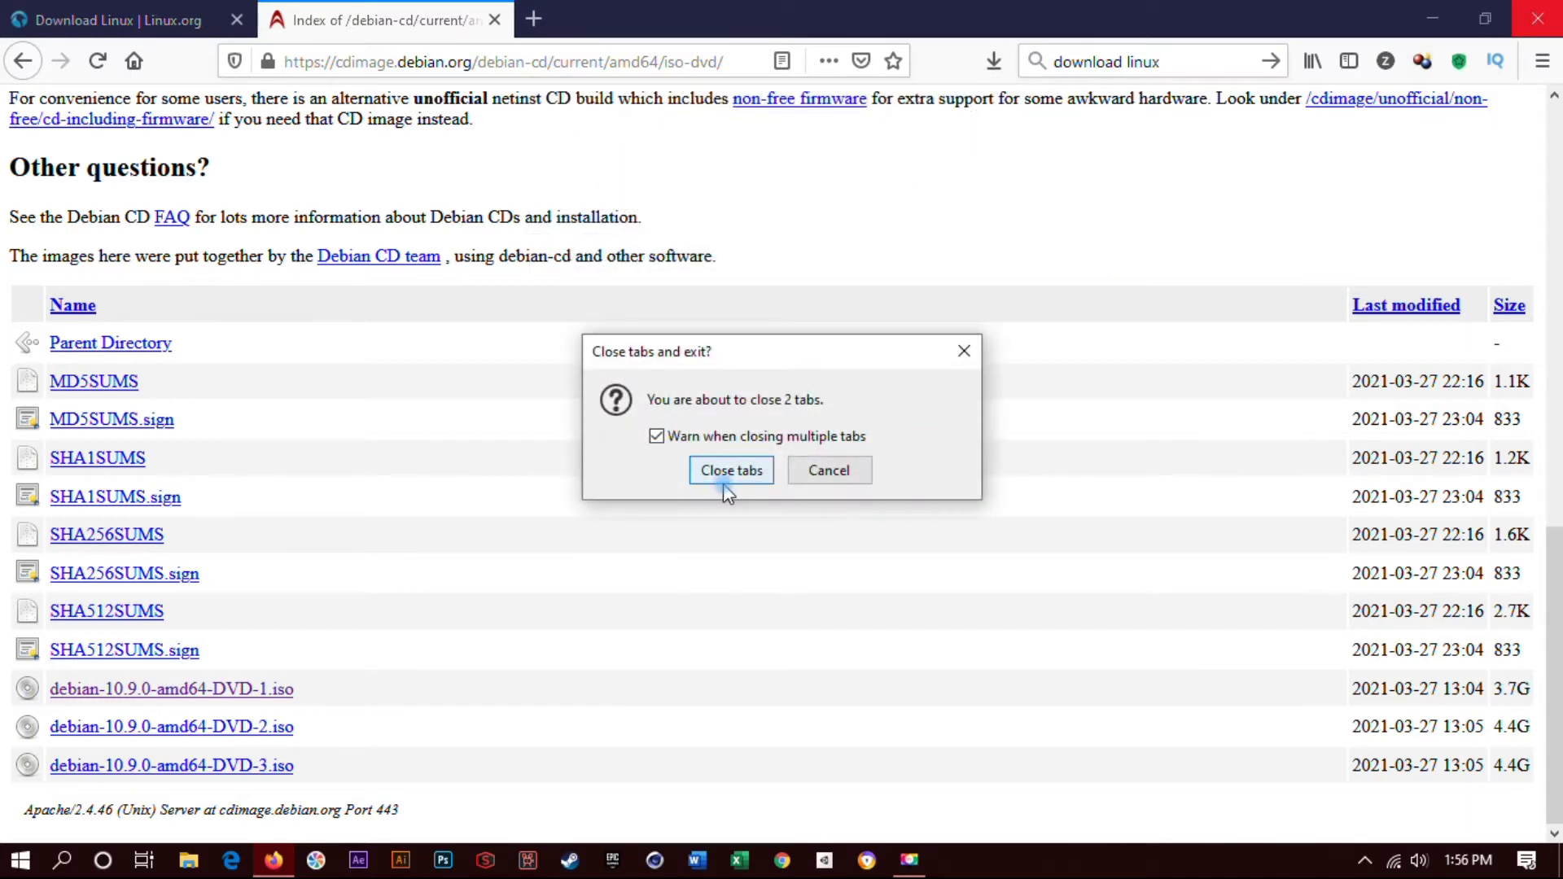
{"action": "left_click", "coordinate": [742, 473]}
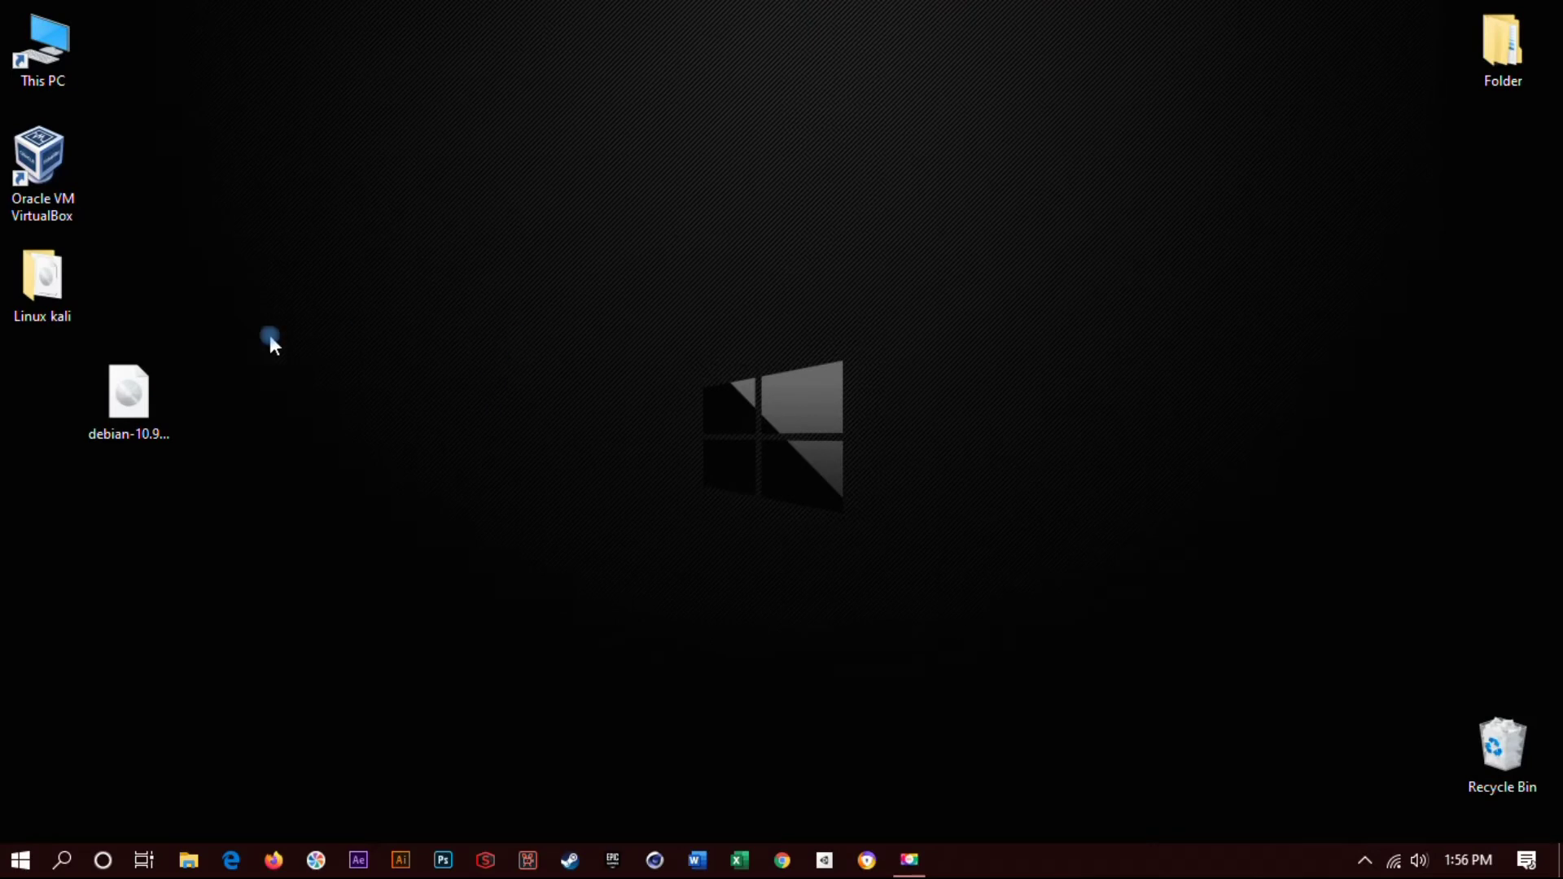
- Launch VirtualBox and begin a new machine named Demian, type Linux, version Debian (64-bit)
{"action": "left_click_drag", "start_coordinate": [148, 406], "coordinate": [300, 355]}
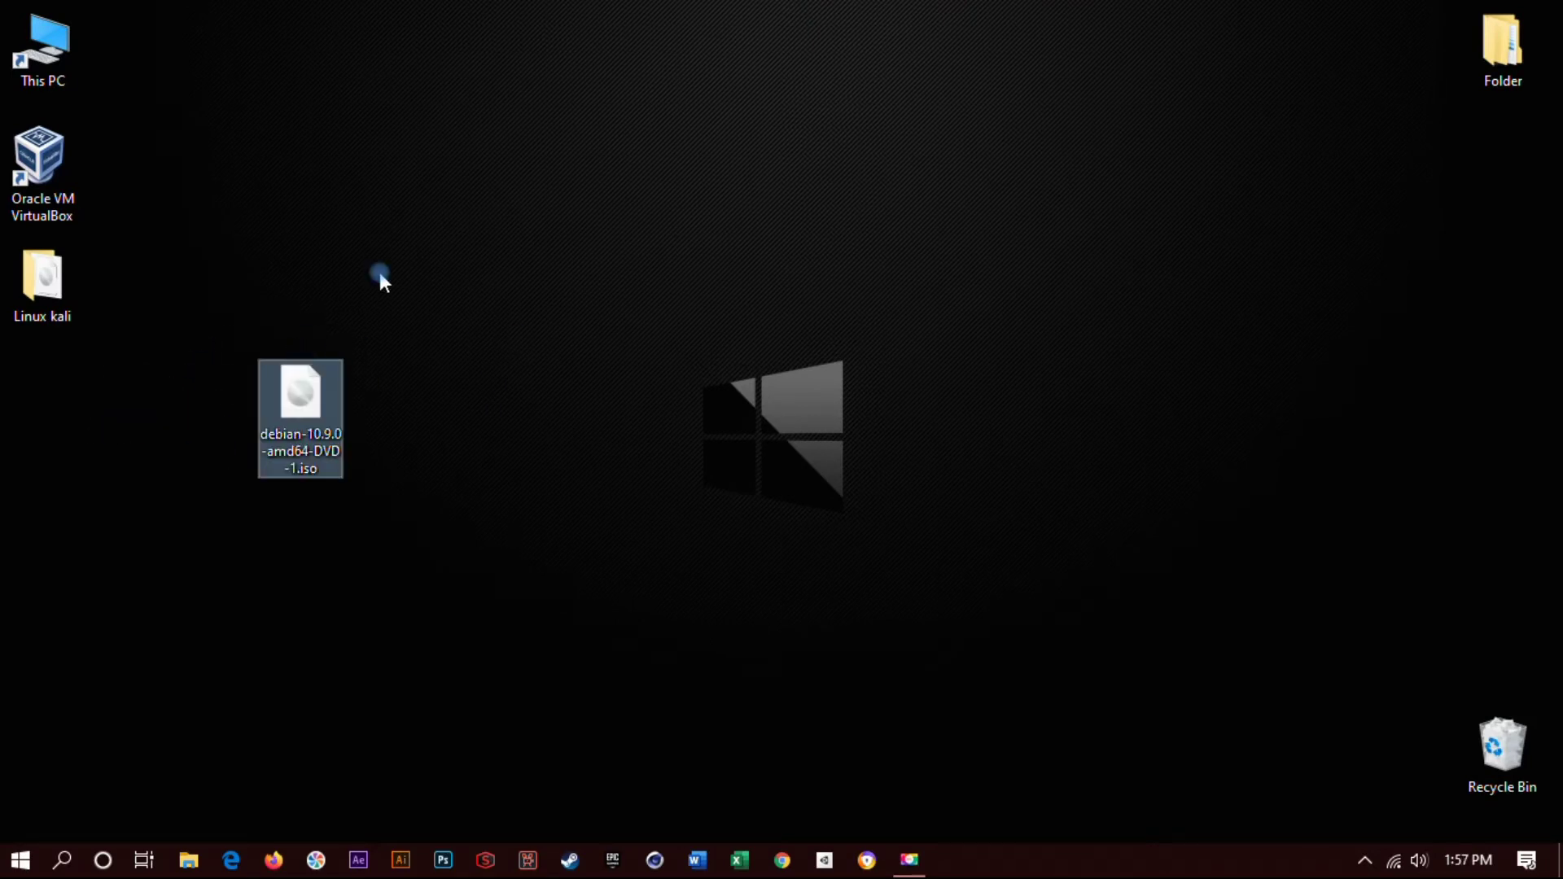
{"action": "left_click", "coordinate": [65, 172]}
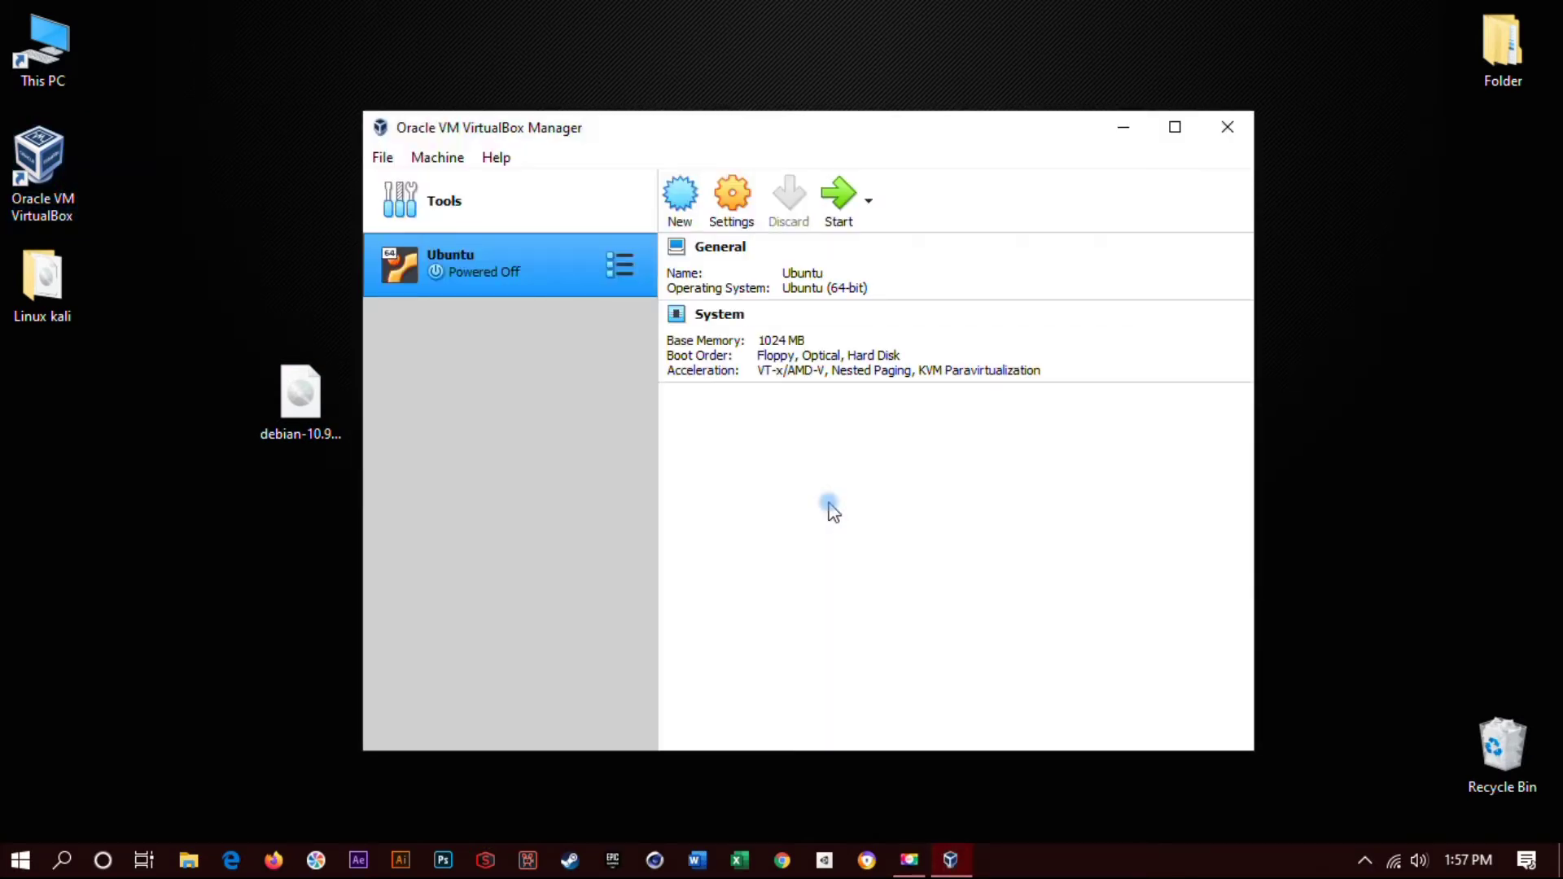
{"action": "left_click", "coordinate": [682, 198]}
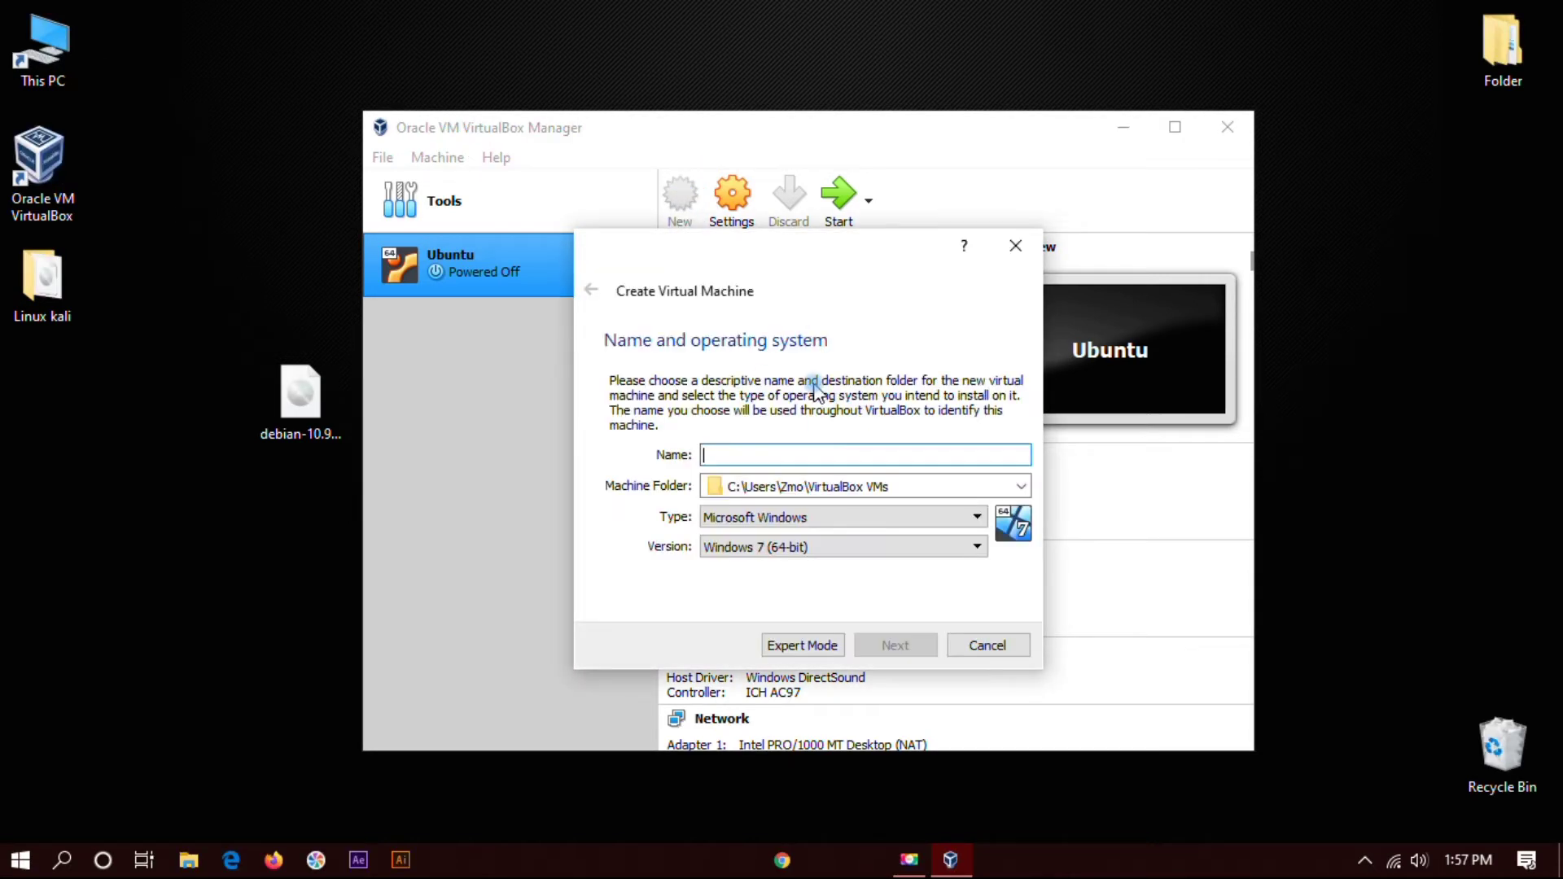
{"action": "left_click", "coordinate": [748, 458]}
{"action": "type", "text": "Demian"}
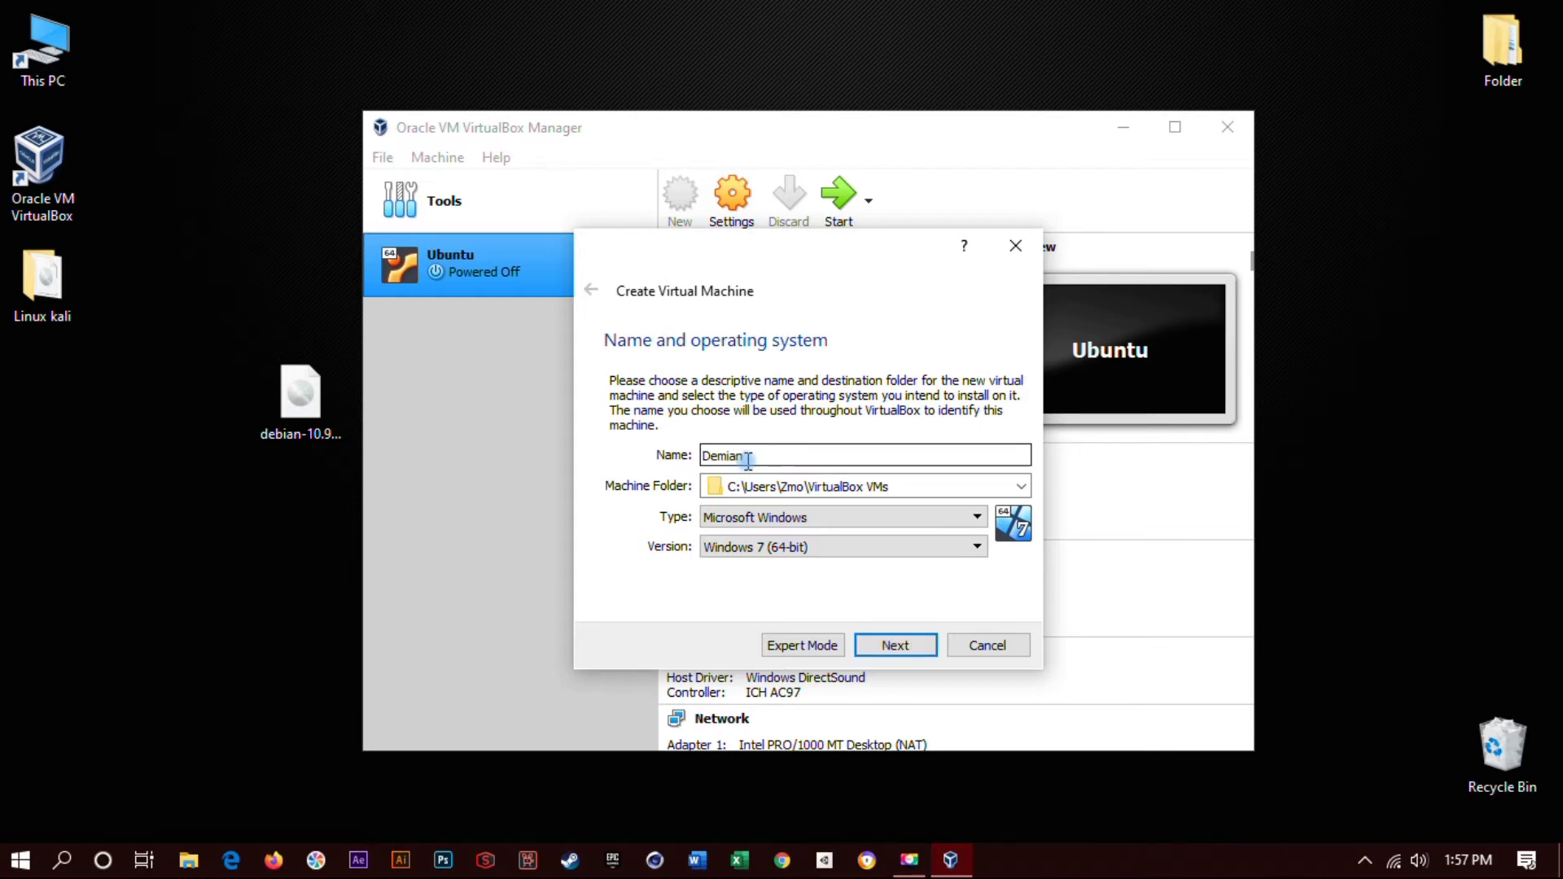
{"action": "left_click", "coordinate": [749, 518]}
{"action": "left_click", "coordinate": [746, 551]}
{"action": "left_click", "coordinate": [764, 547]}
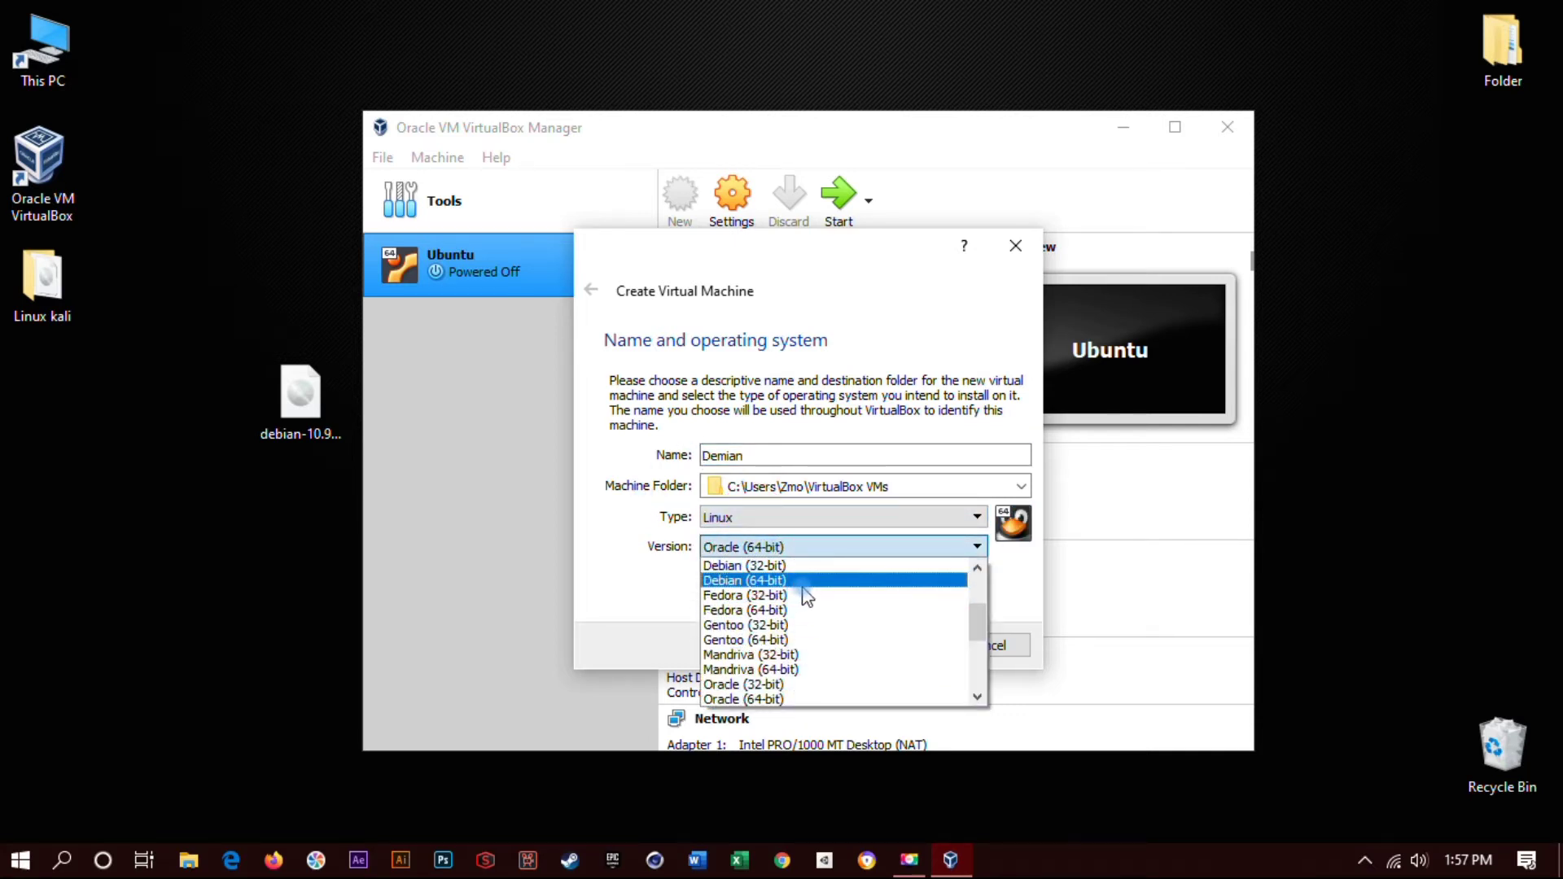
{"action": "left_click", "coordinate": [801, 582]}
{"action": "left_click_drag", "start_coordinate": [331, 433], "coordinate": [163, 433]}
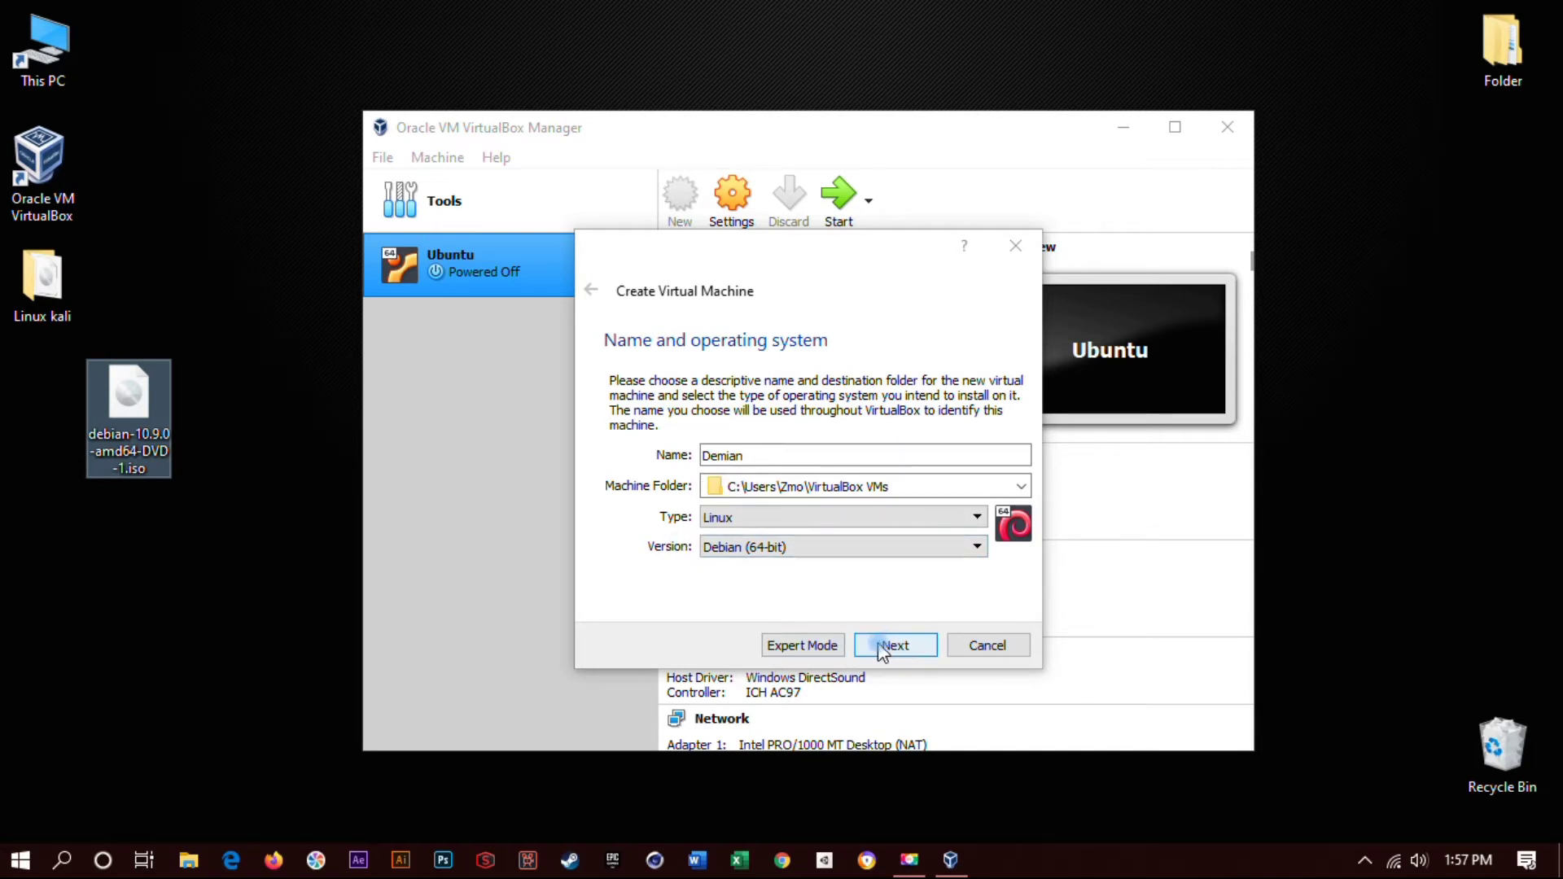
- Mount the desktop's debian-10.9.0-amd64-DVD-1 ISO as drive D: and close its Explorer window
{"action": "right_click", "coordinate": [103, 442]}
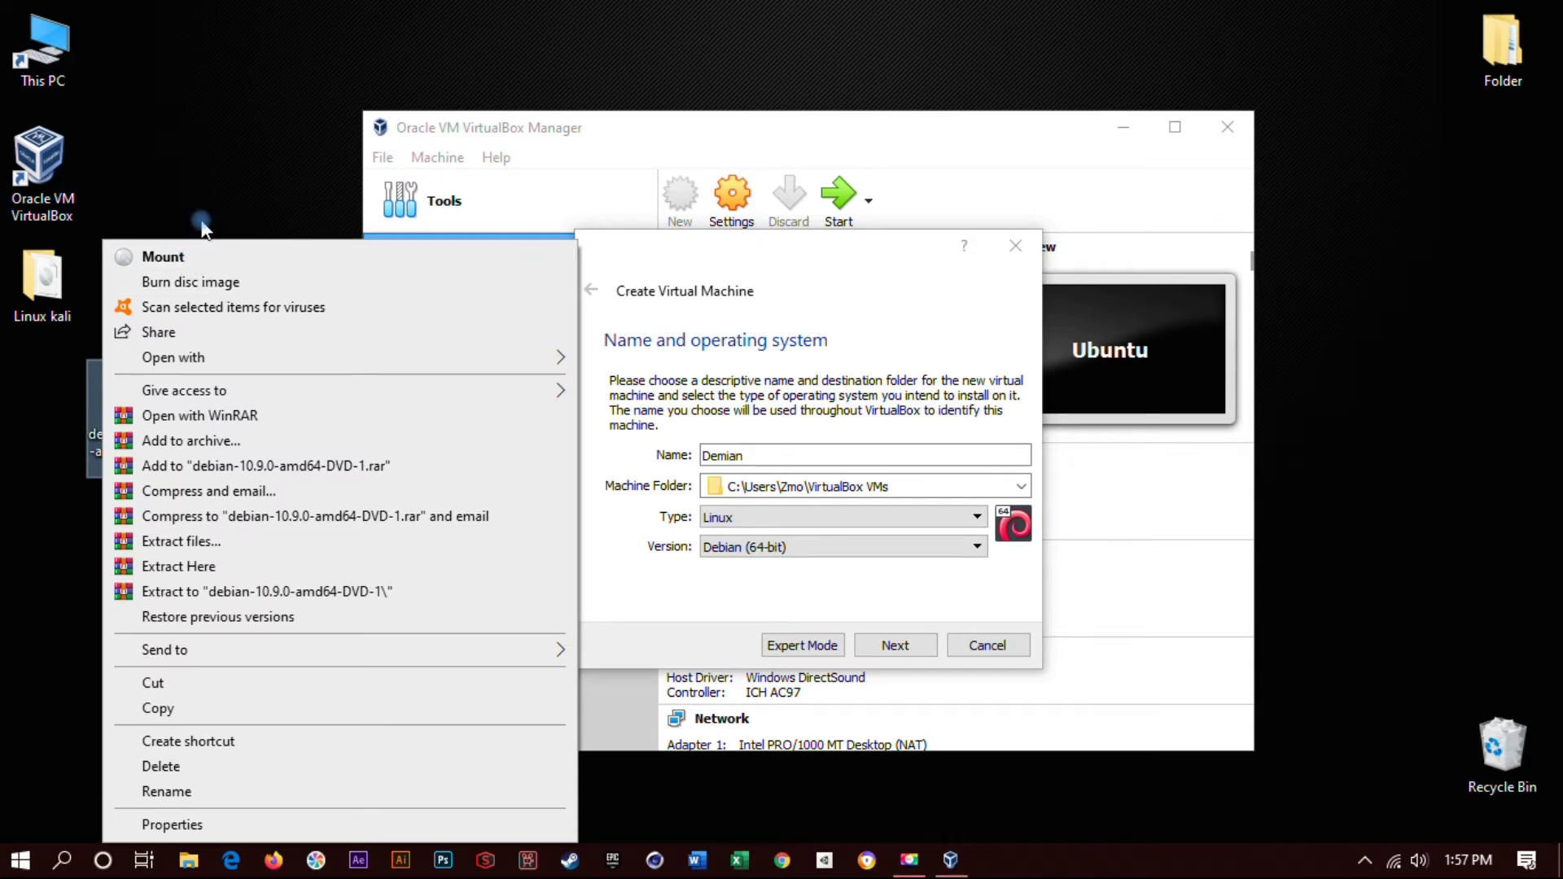
{"action": "left_click", "coordinate": [180, 259]}
{"action": "right_click", "coordinate": [50, 475]}
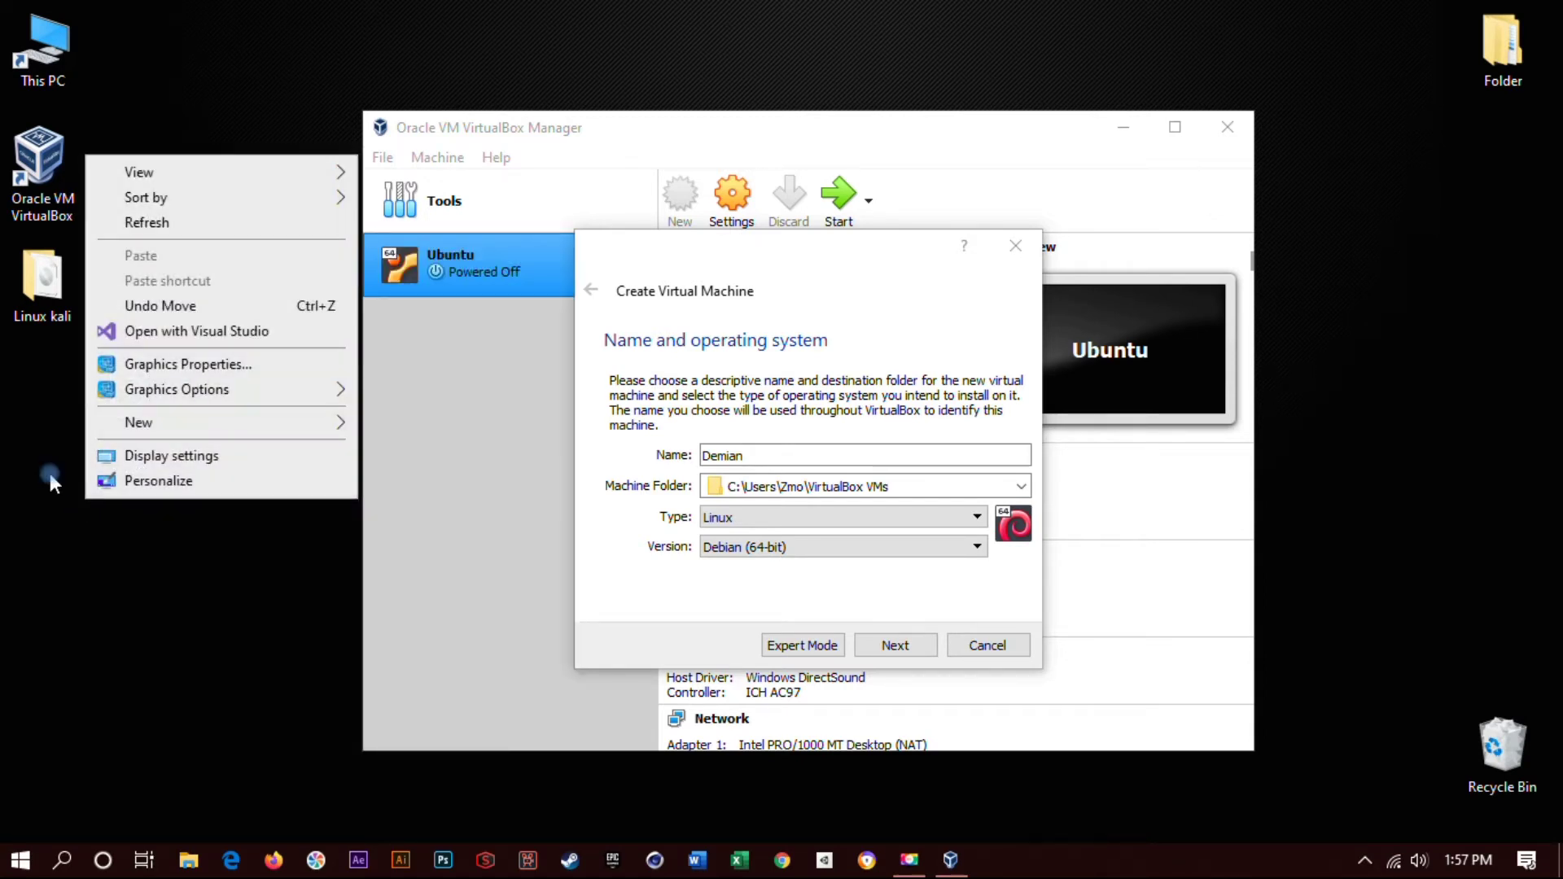
{"action": "left_click", "coordinate": [103, 440]}
{"action": "right_click", "coordinate": [103, 439]}
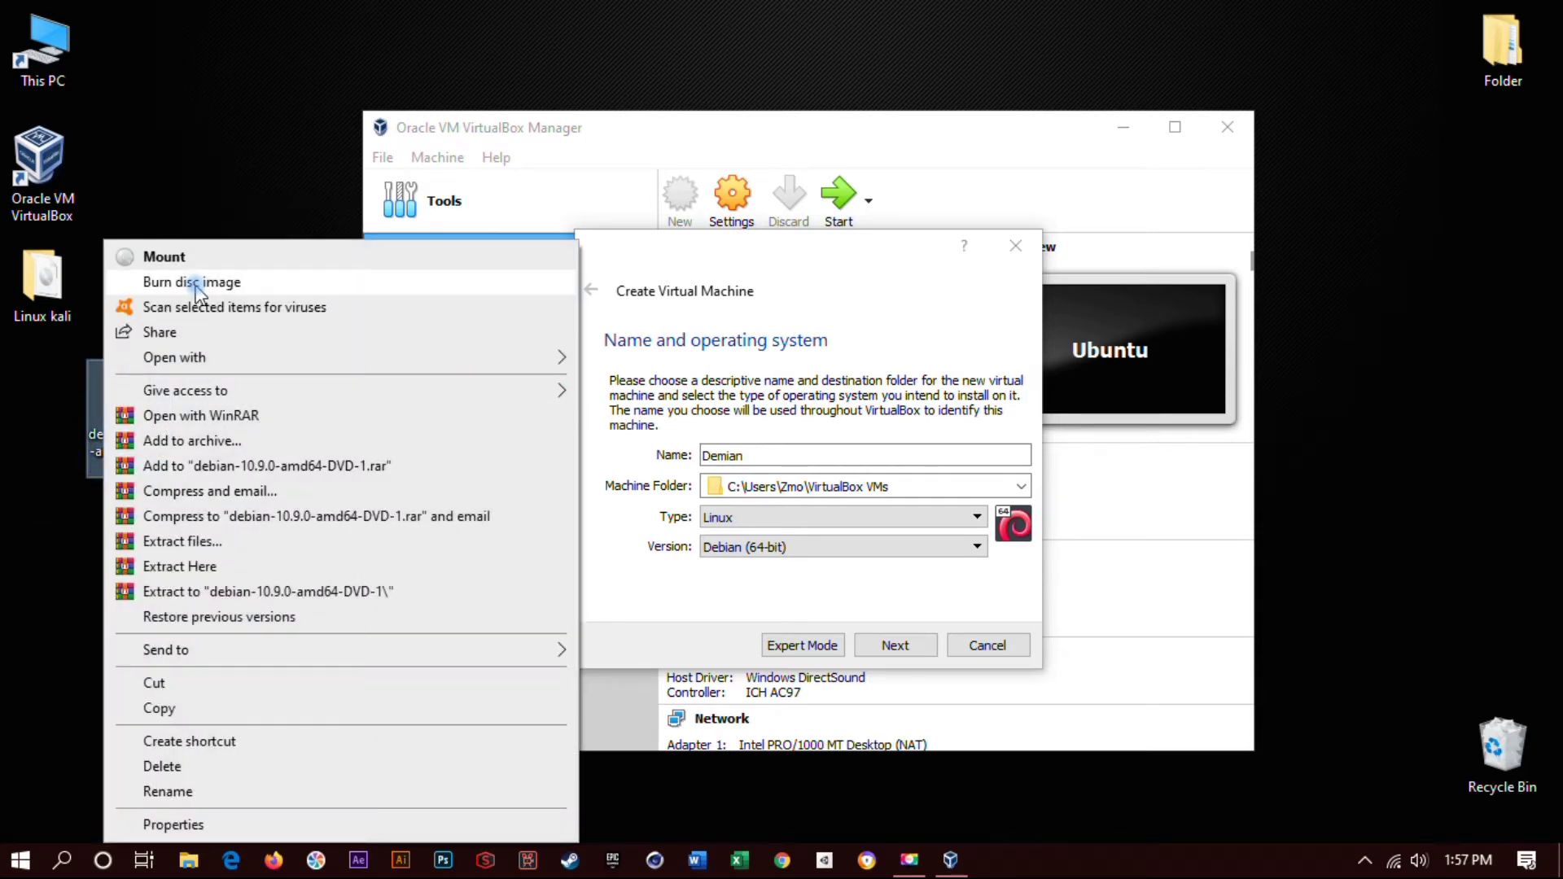
{"action": "left_click", "coordinate": [204, 259]}
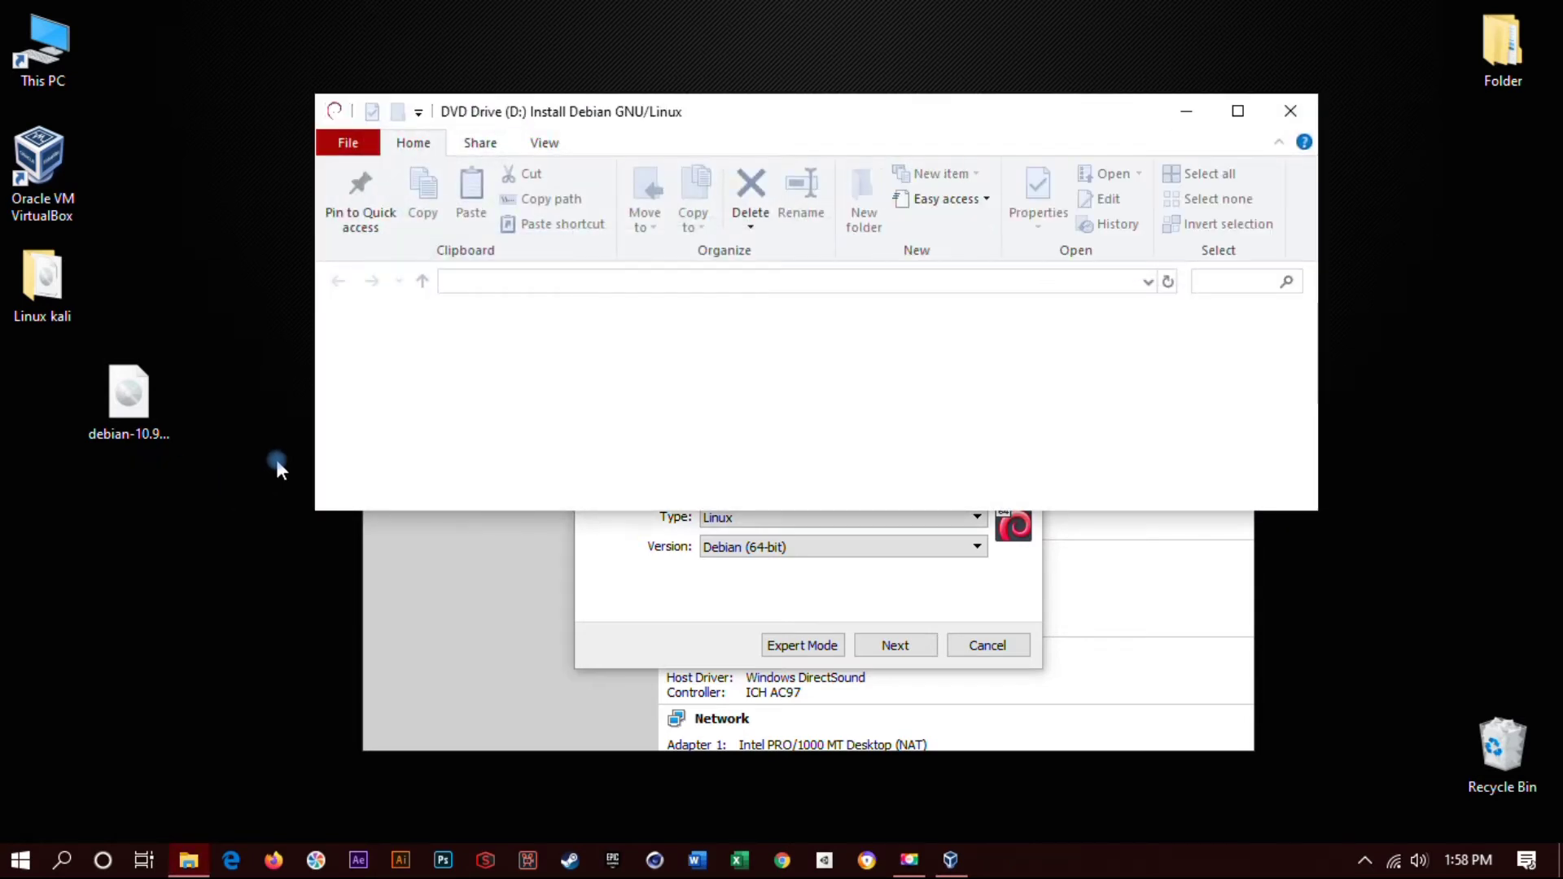
{"action": "left_click", "coordinate": [1290, 111]}
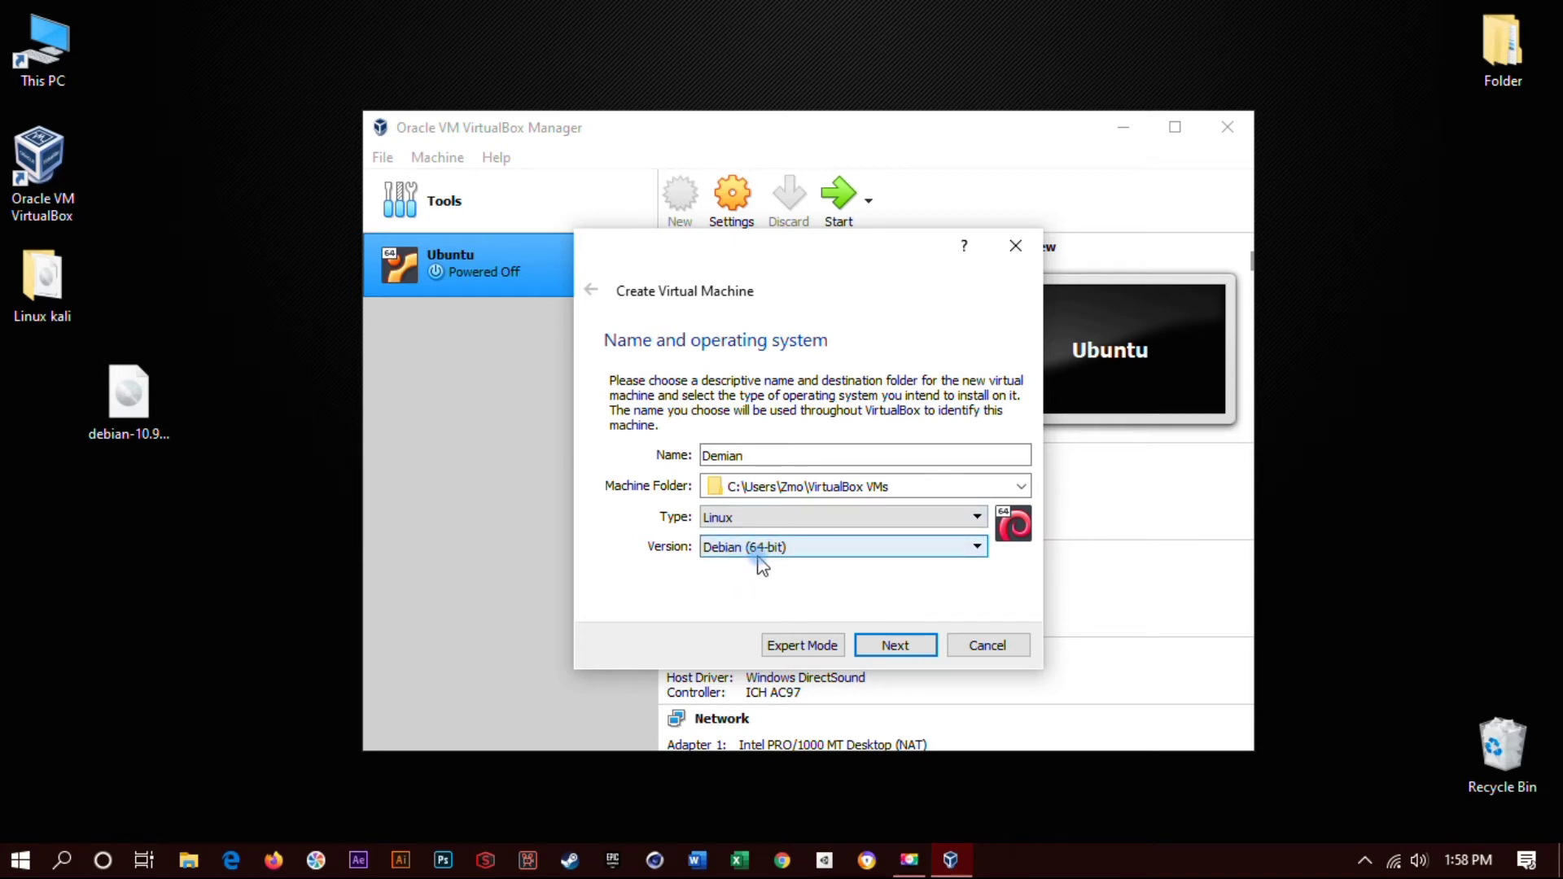
- Give Demian 1024 MB memory and a new dynamically allocated 8 GB VDI hard disk
{"action": "left_click", "coordinate": [897, 644]}
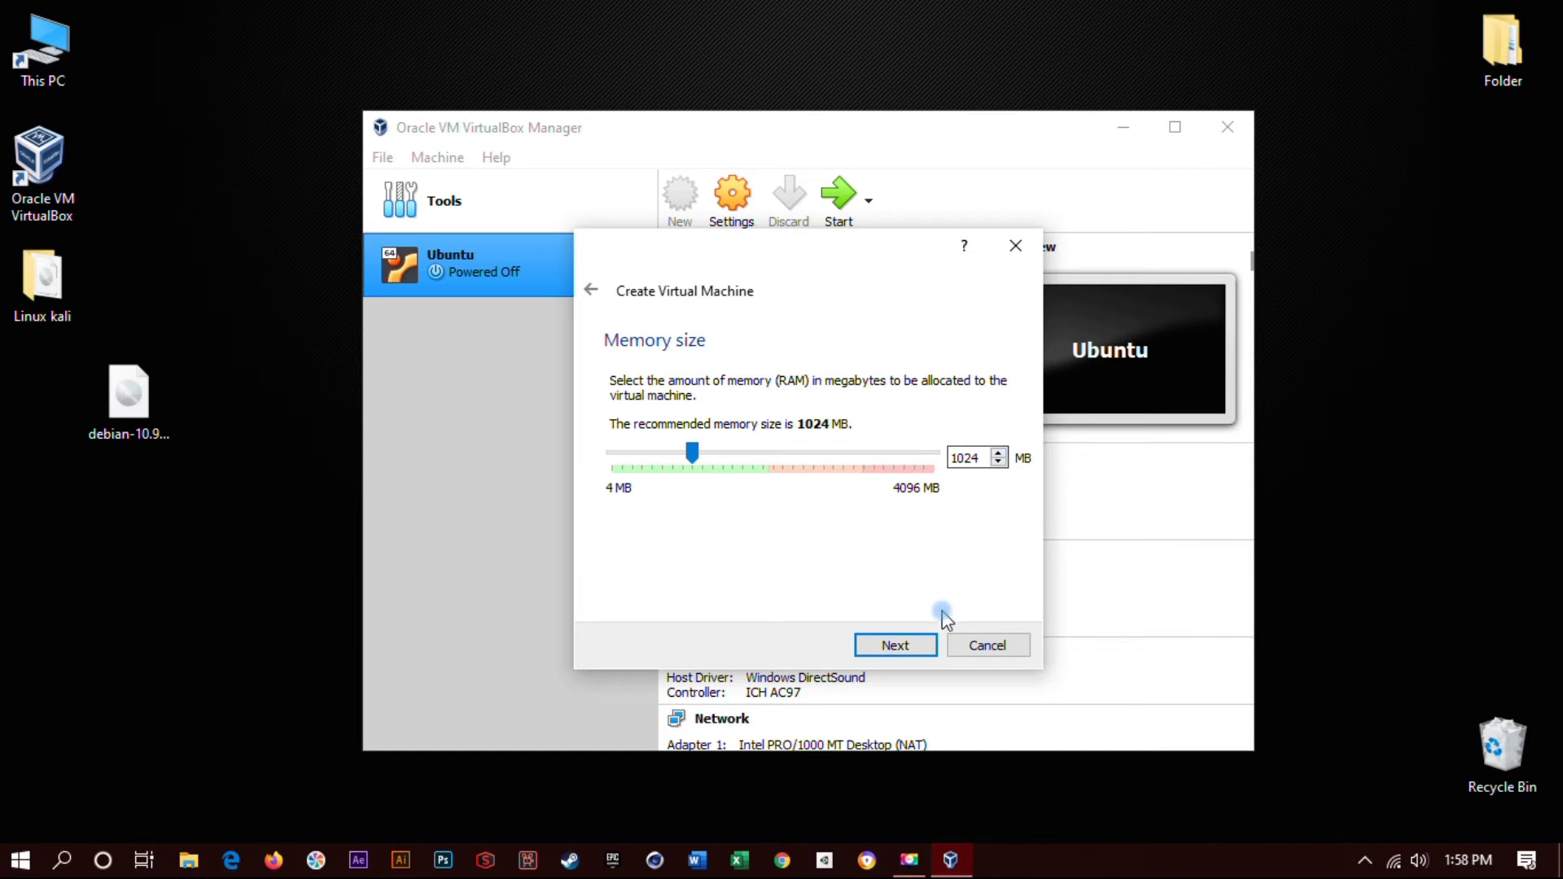
{"action": "left_click", "coordinate": [885, 645]}
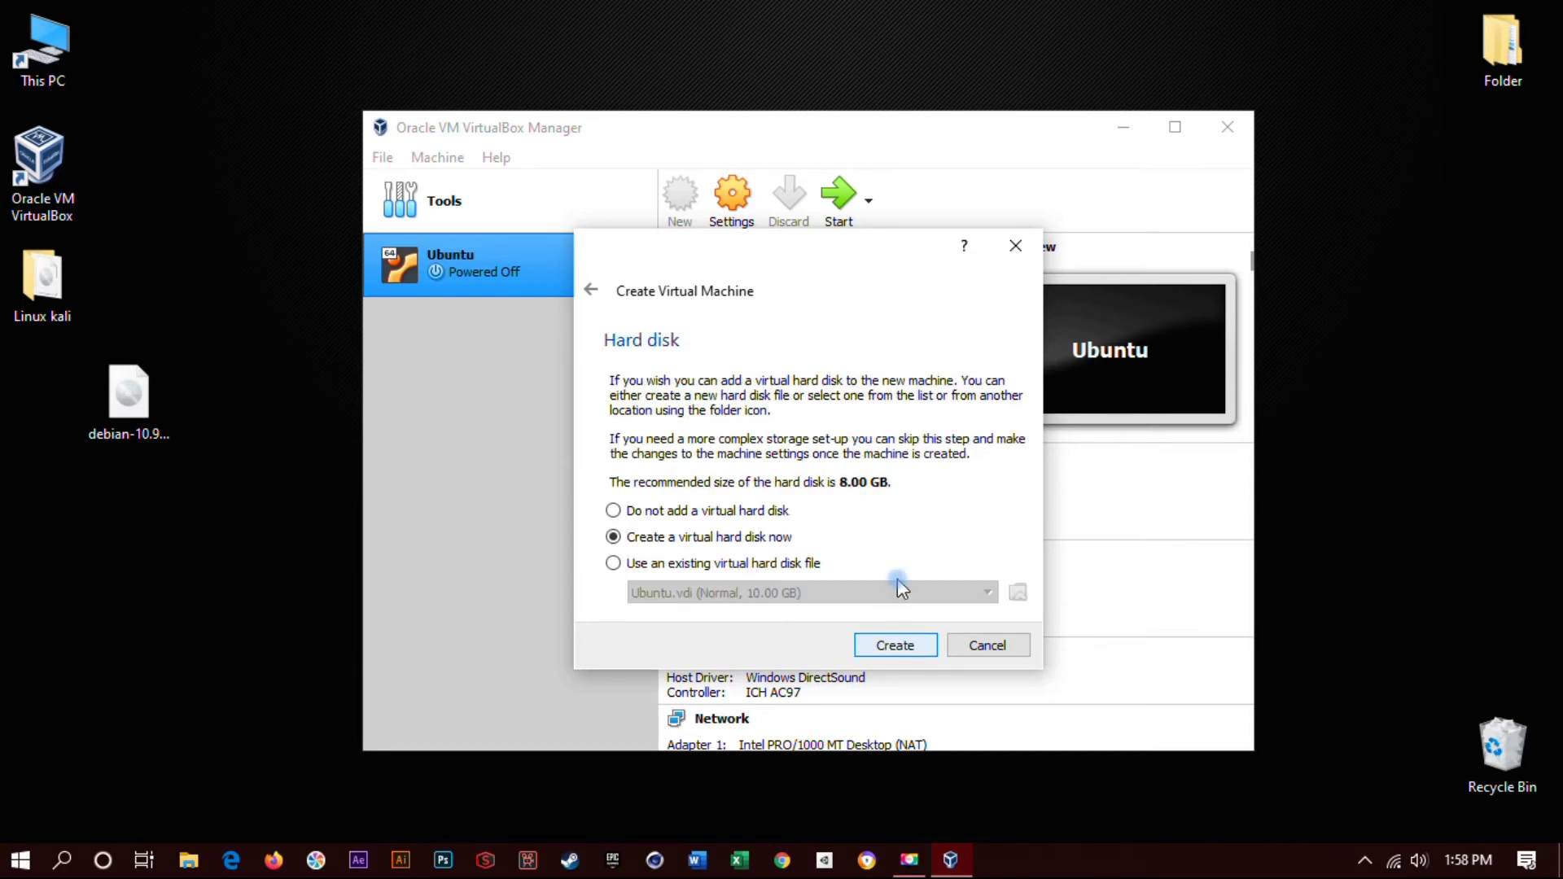
{"action": "left_click", "coordinate": [895, 645]}
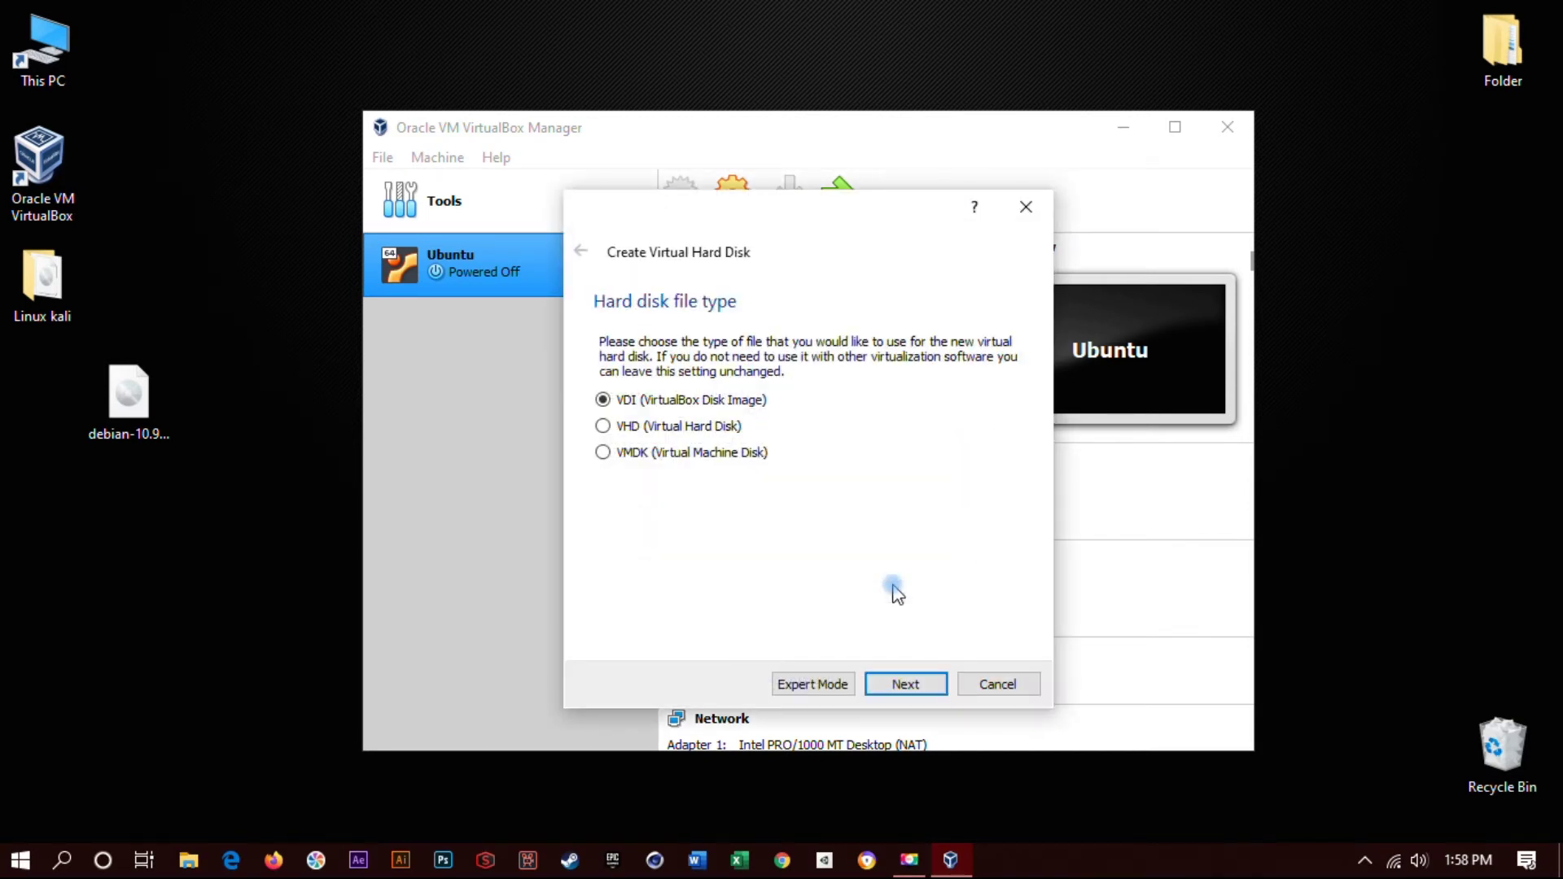
{"action": "left_click", "coordinate": [904, 682]}
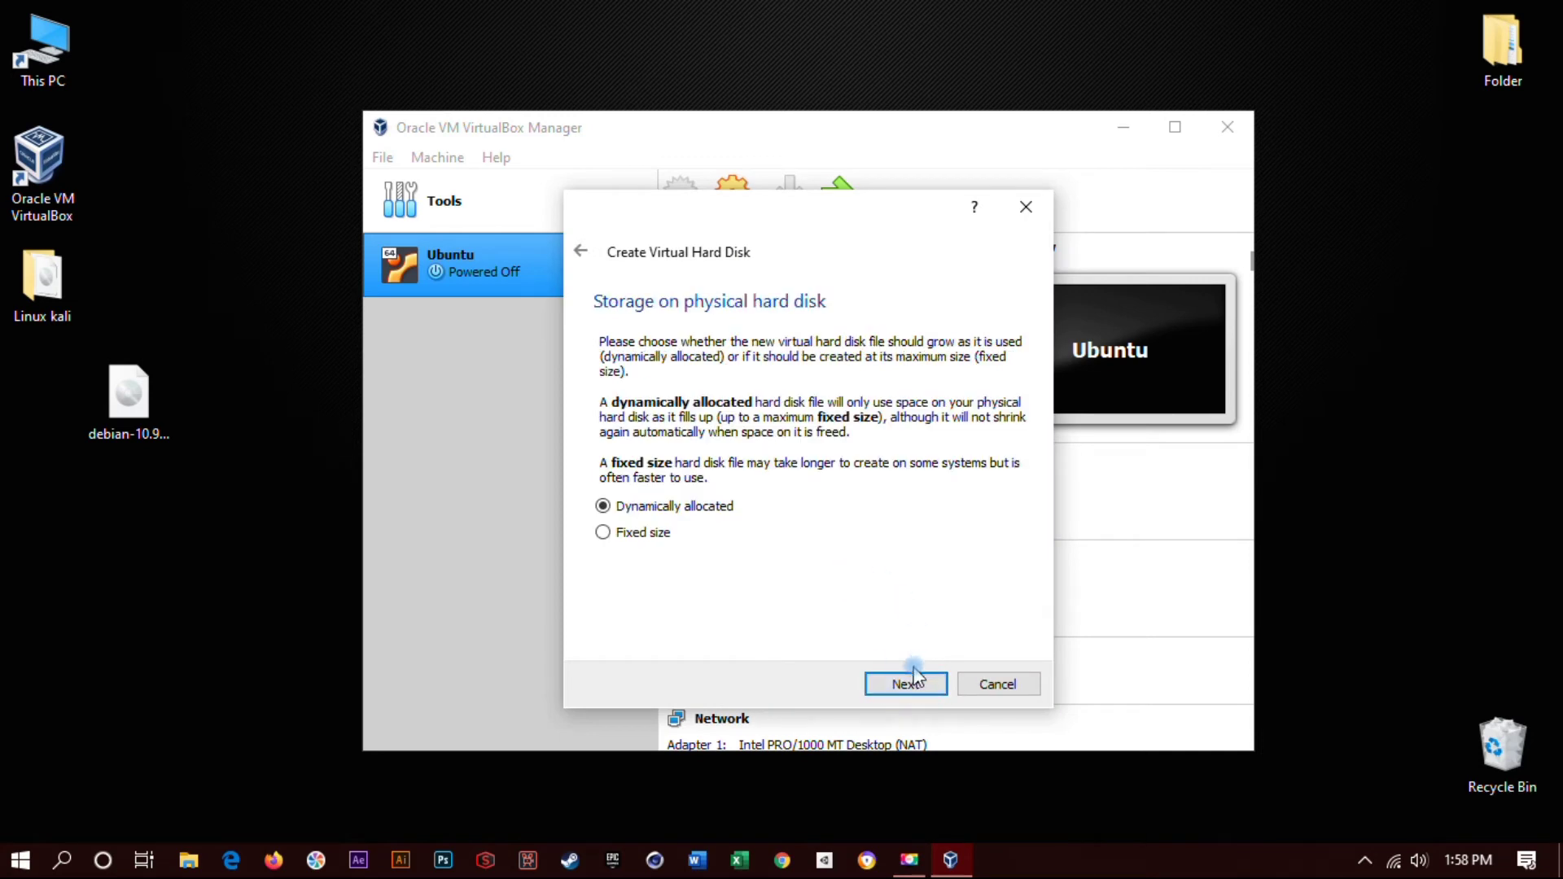
{"action": "left_click", "coordinate": [902, 682]}
{"action": "left_click", "coordinate": [903, 684]}
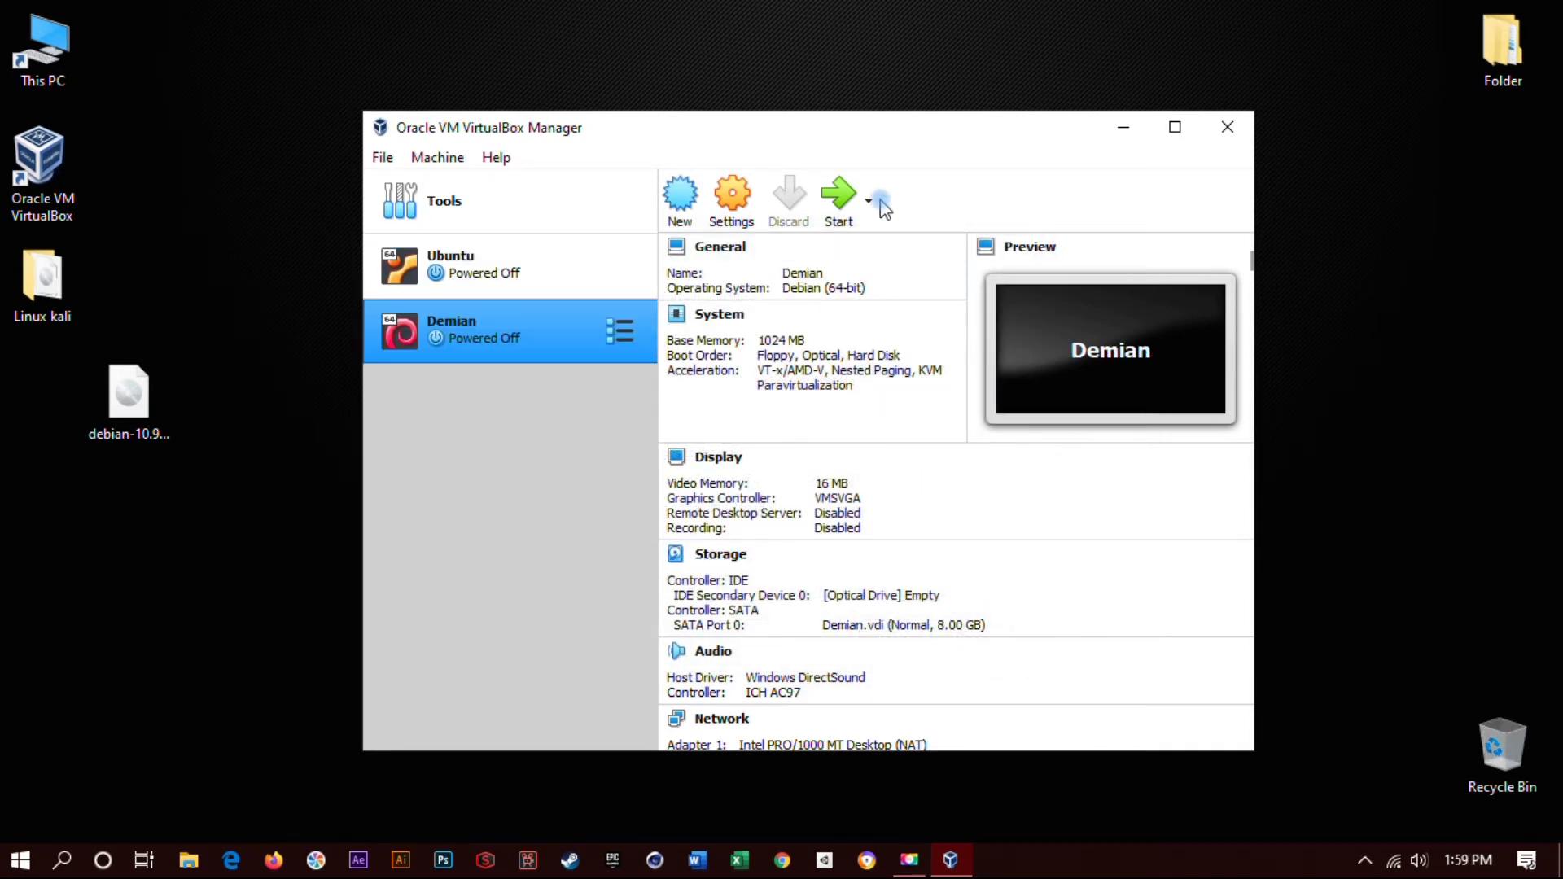
- Start the Demian VM with Host Drive 'D:' selected as the start-up disk
{"action": "left_click", "coordinate": [832, 213]}
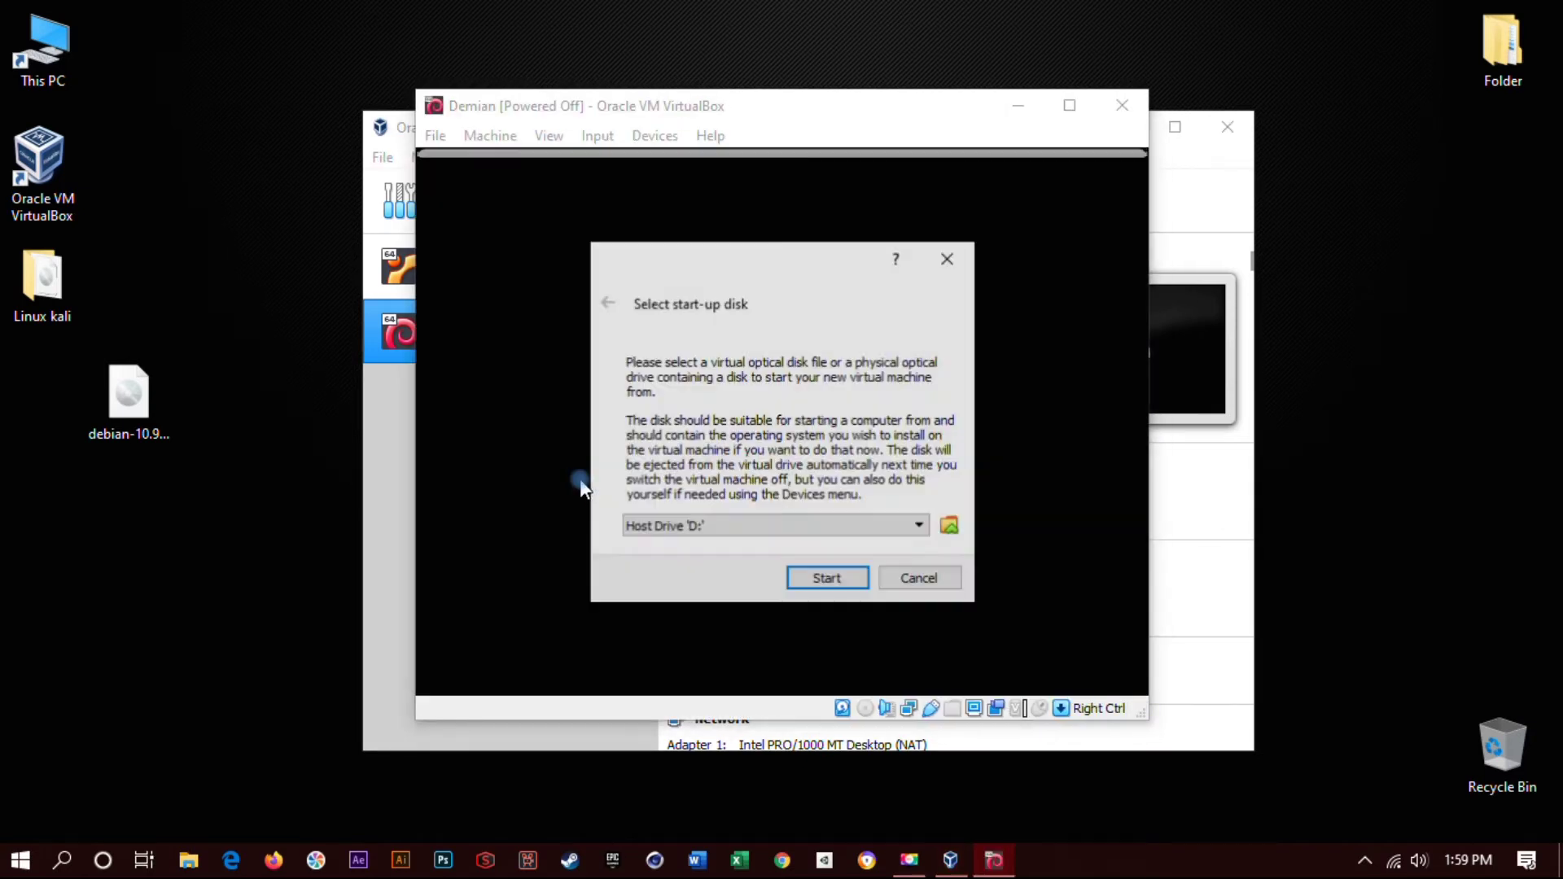
{"action": "left_click", "coordinate": [729, 526]}
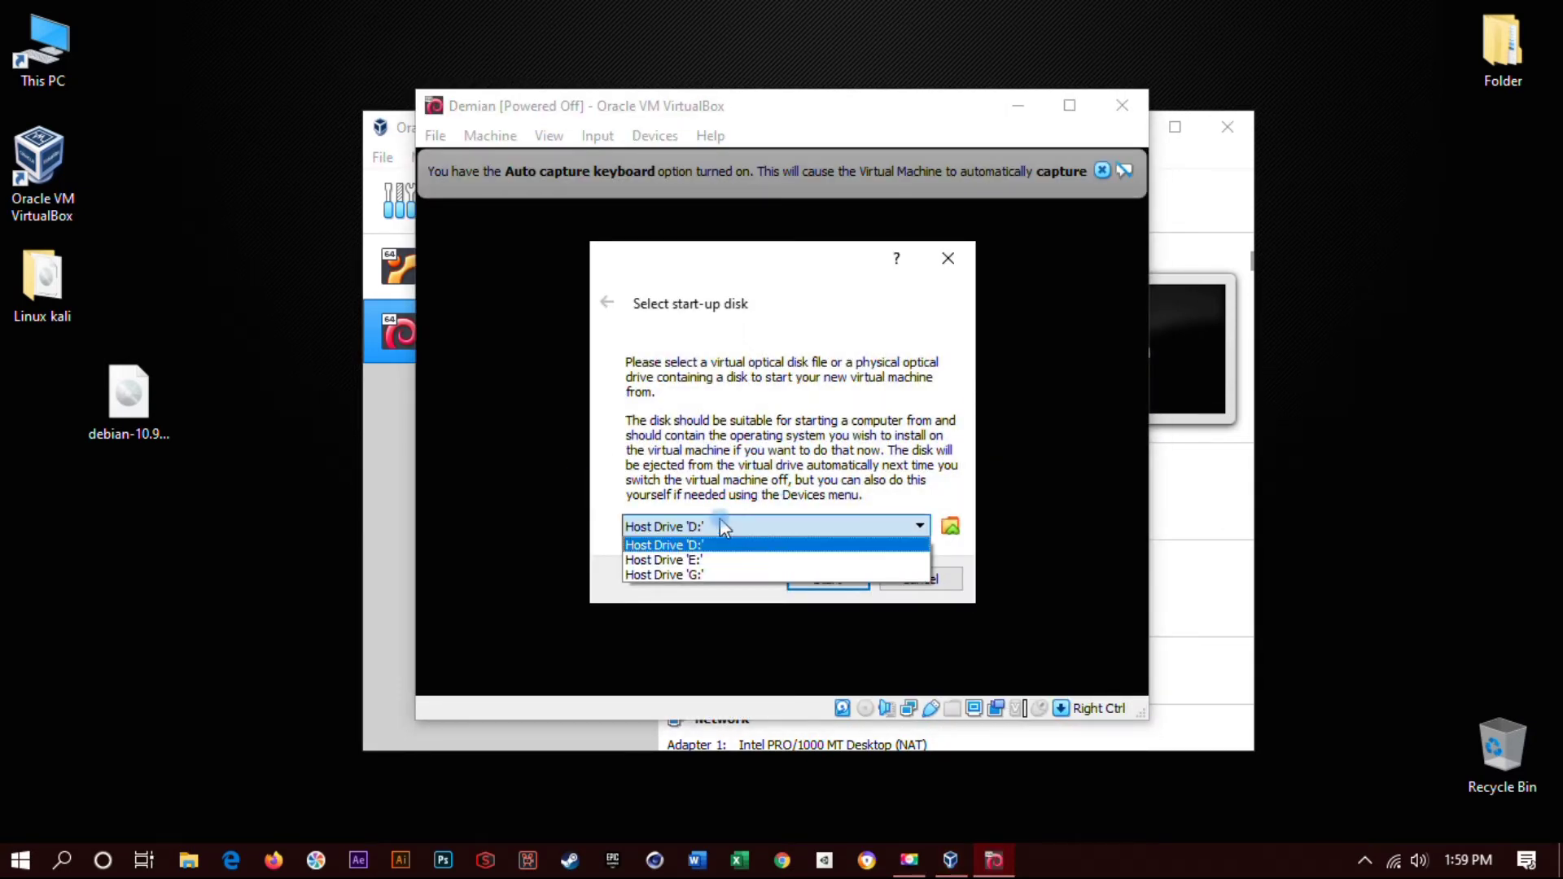
{"action": "left_click", "coordinate": [753, 542]}
{"action": "left_click", "coordinate": [757, 530]}
{"action": "left_click", "coordinate": [767, 544]}
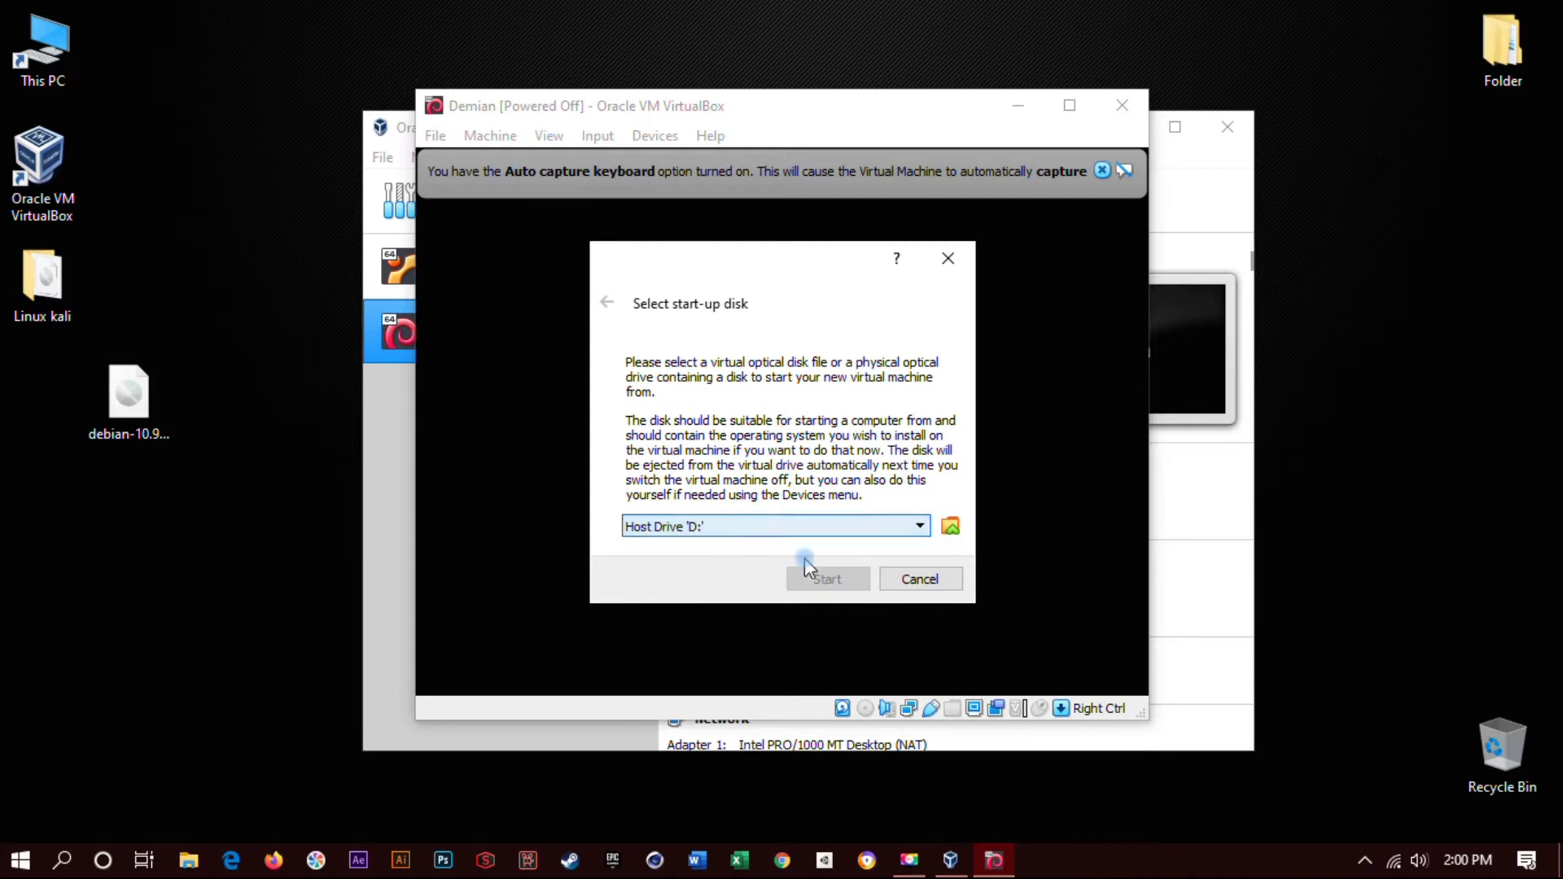
{"action": "left_click", "coordinate": [770, 532]}
{"action": "left_click", "coordinate": [757, 575]}
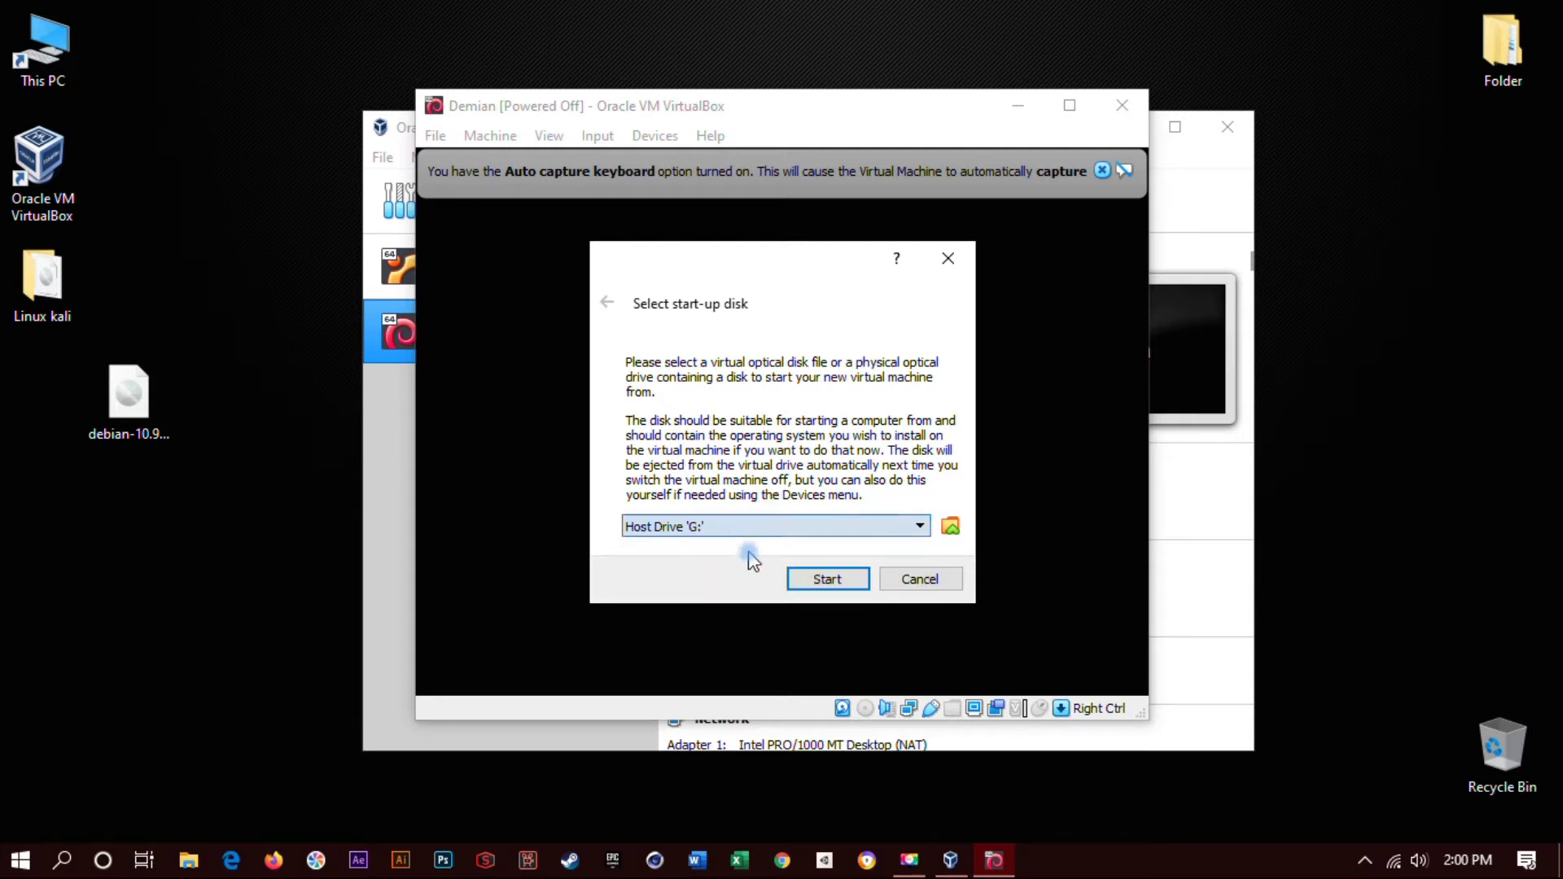
{"action": "left_click", "coordinate": [735, 528]}
{"action": "left_click", "coordinate": [734, 542]}
{"action": "left_click", "coordinate": [818, 580]}
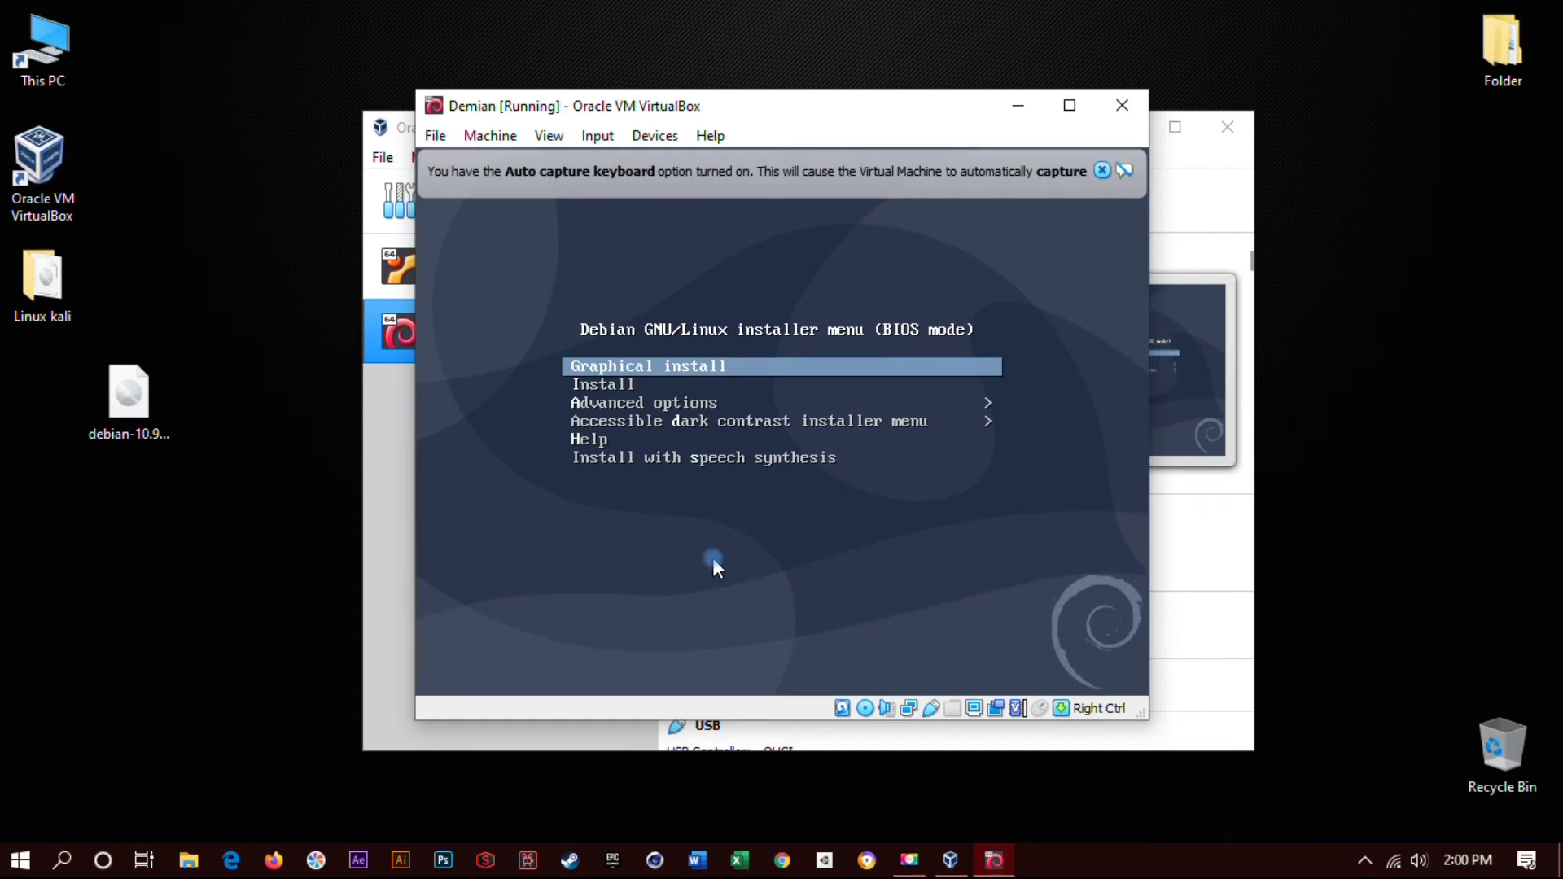
- Choose the text-mode Install entry and dismiss the keyboard auto-capture notice
{"action": "key", "text": "Down"}
{"action": "key", "text": "Return"}
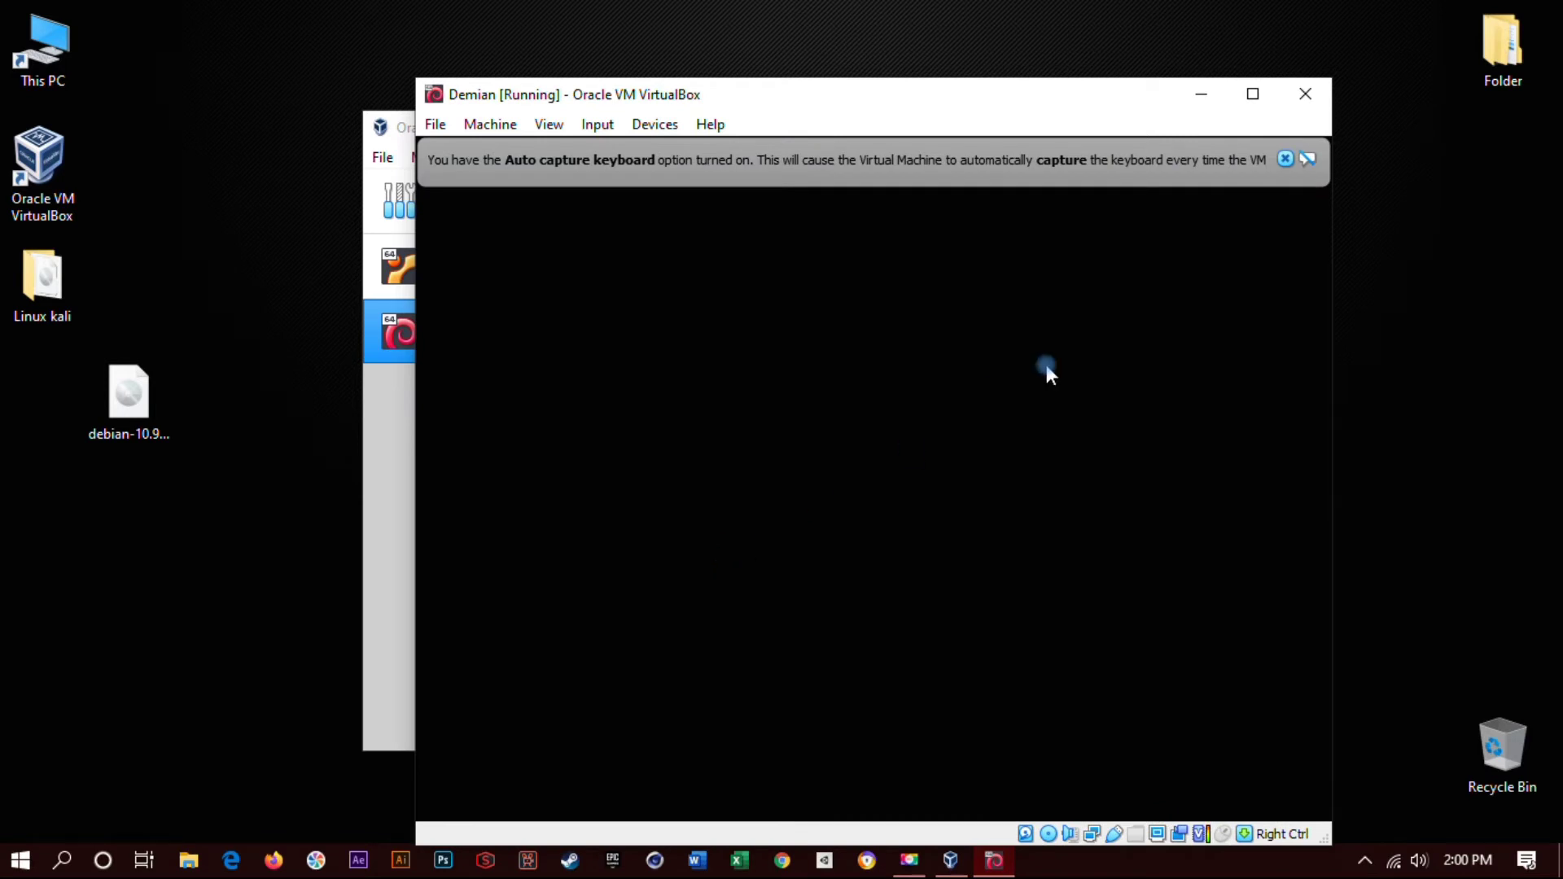
{"action": "left_click", "coordinate": [1285, 158]}
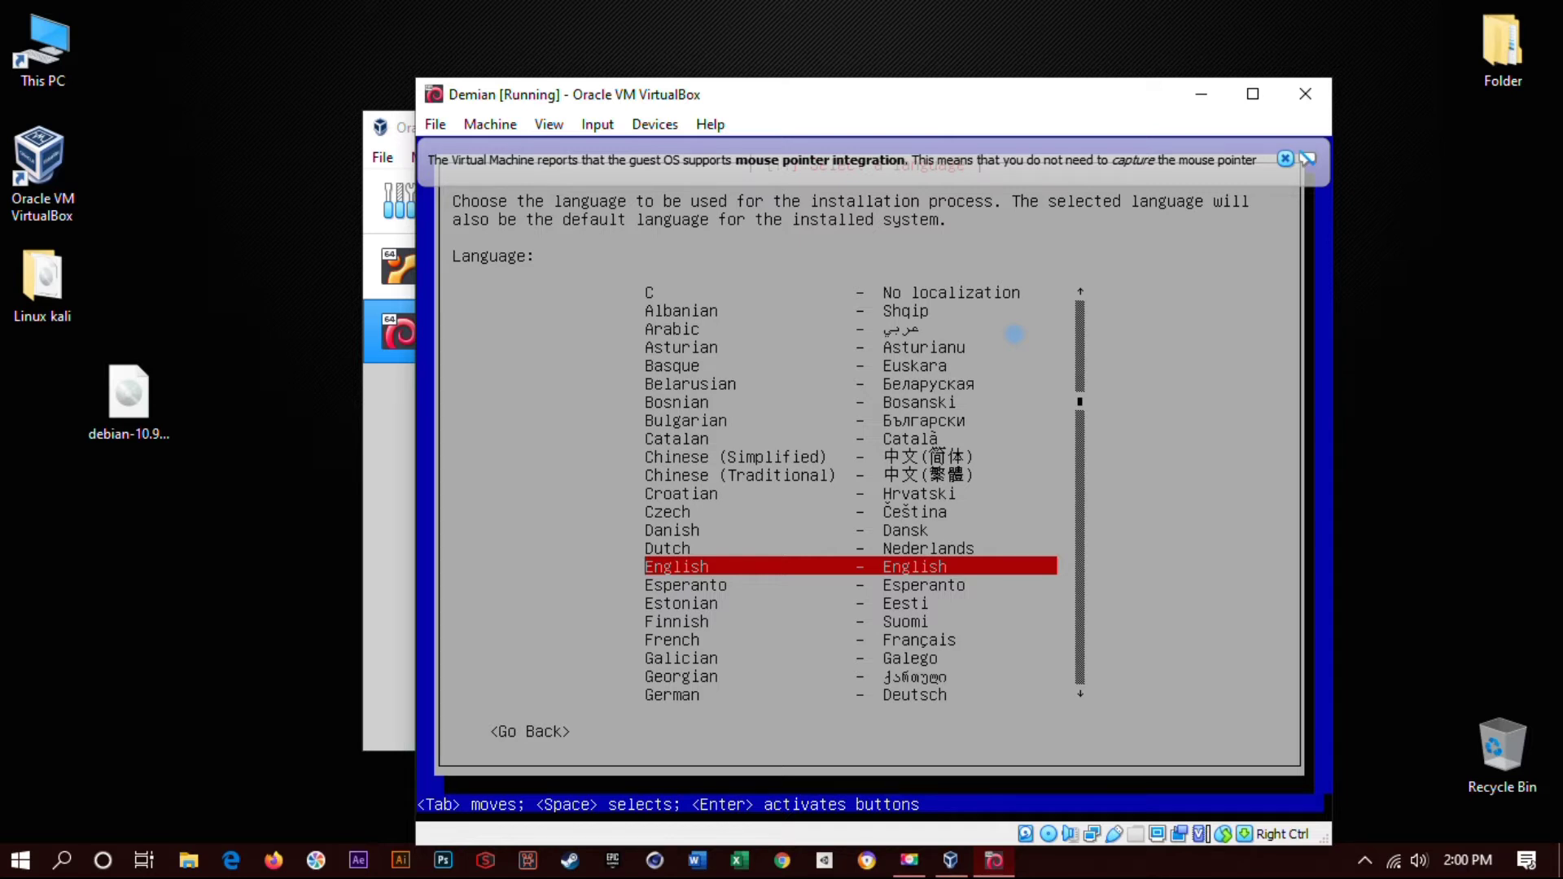
- Accept English, the American English keymap, hostname debian and an empty domain name
{"action": "key", "text": "Return"}
{"action": "key", "text": "Return"}
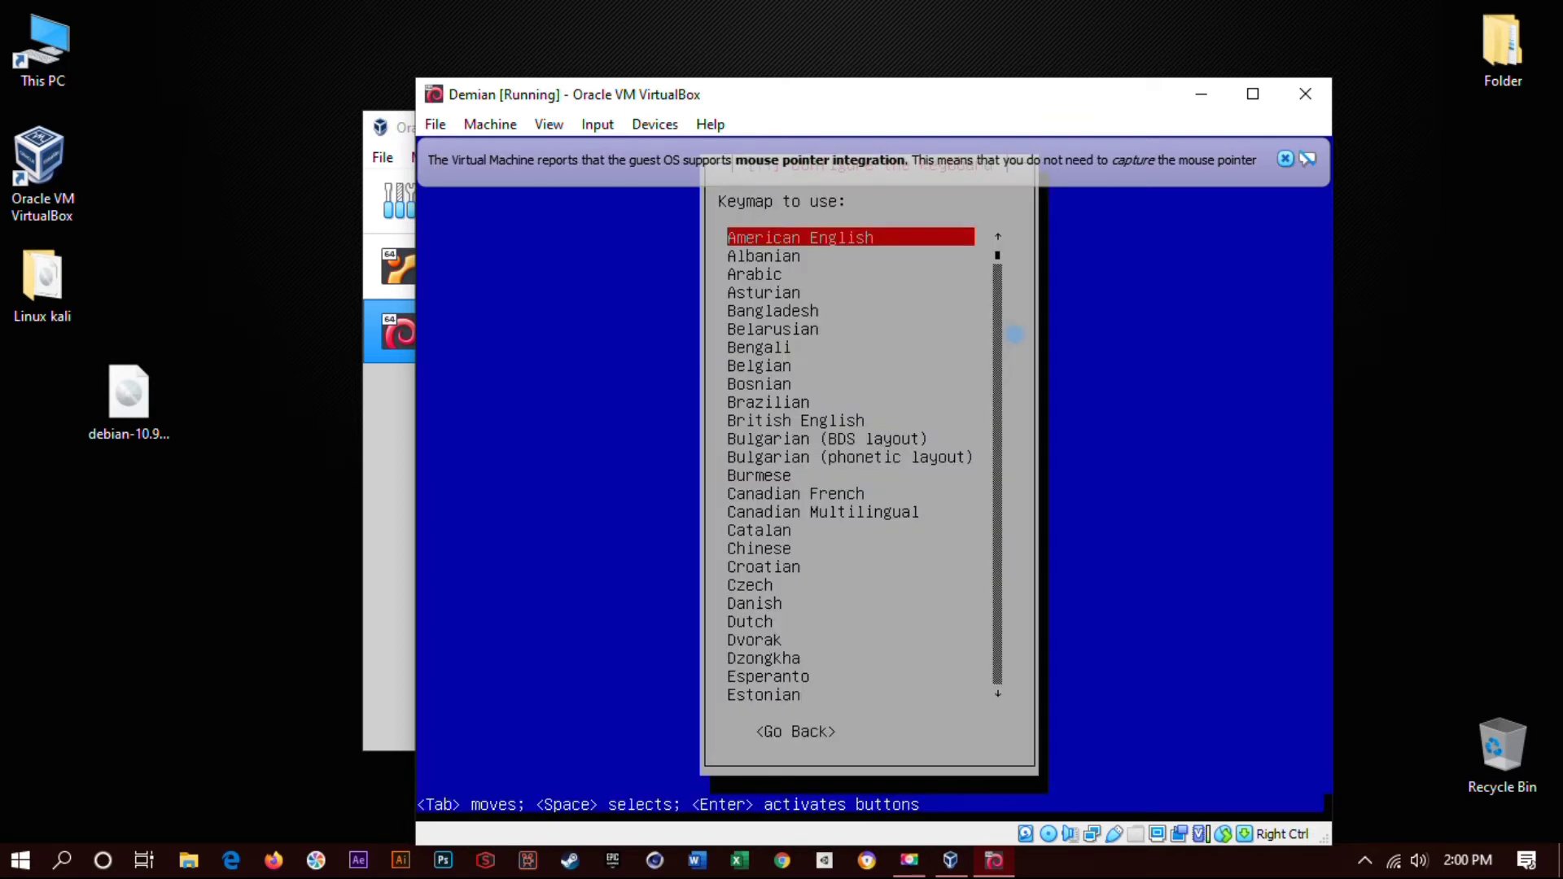
{"action": "key", "text": "Return"}
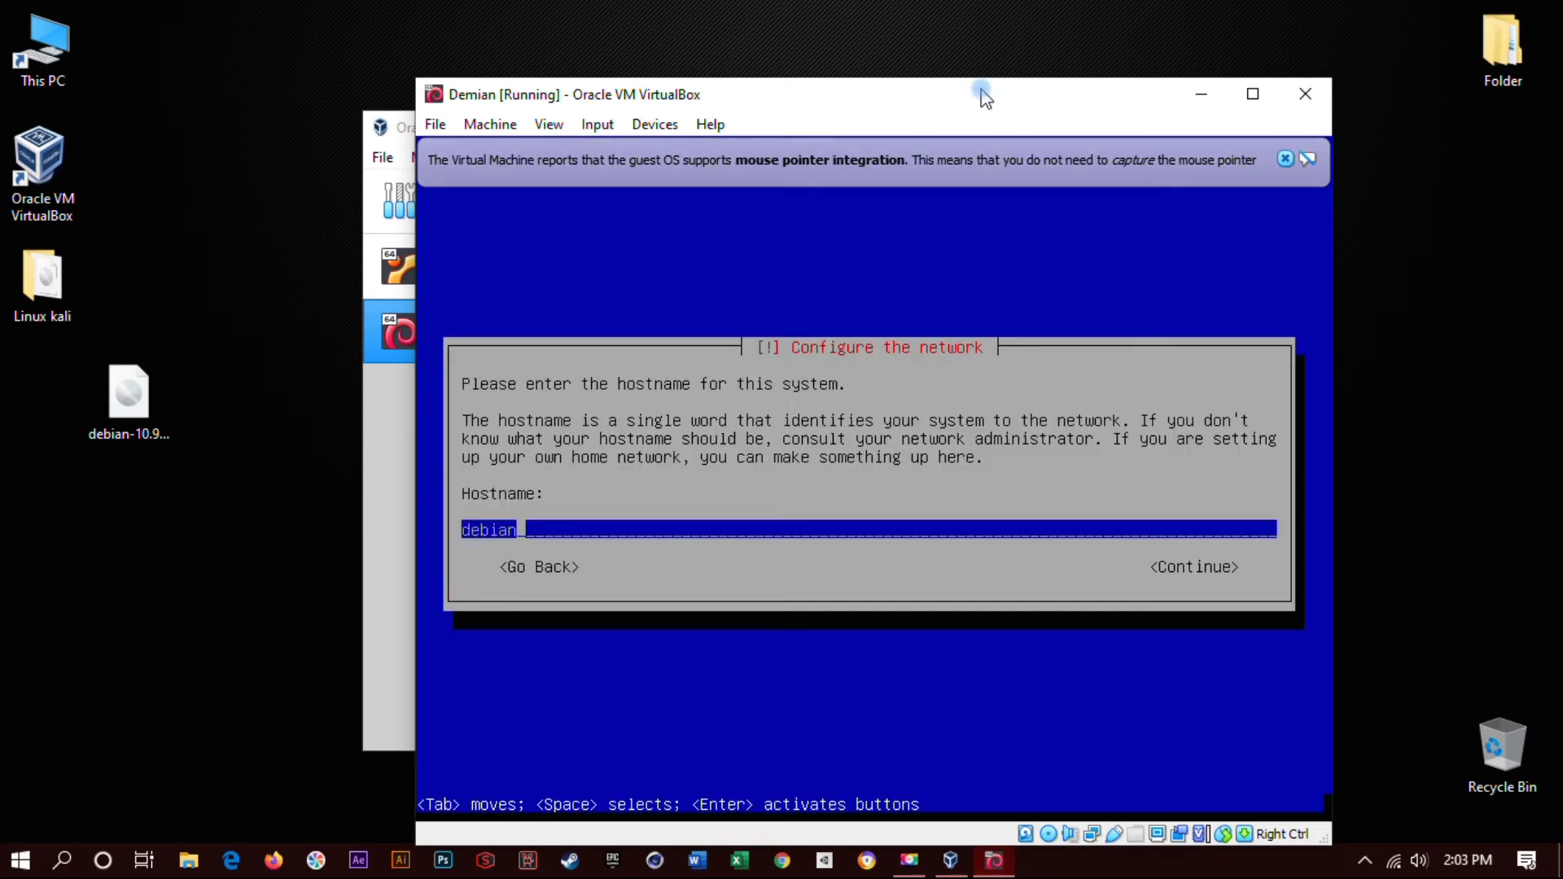
{"action": "left_click", "coordinate": [981, 105]}
{"action": "left_click_drag", "start_coordinate": [981, 104], "coordinate": [932, 102]}
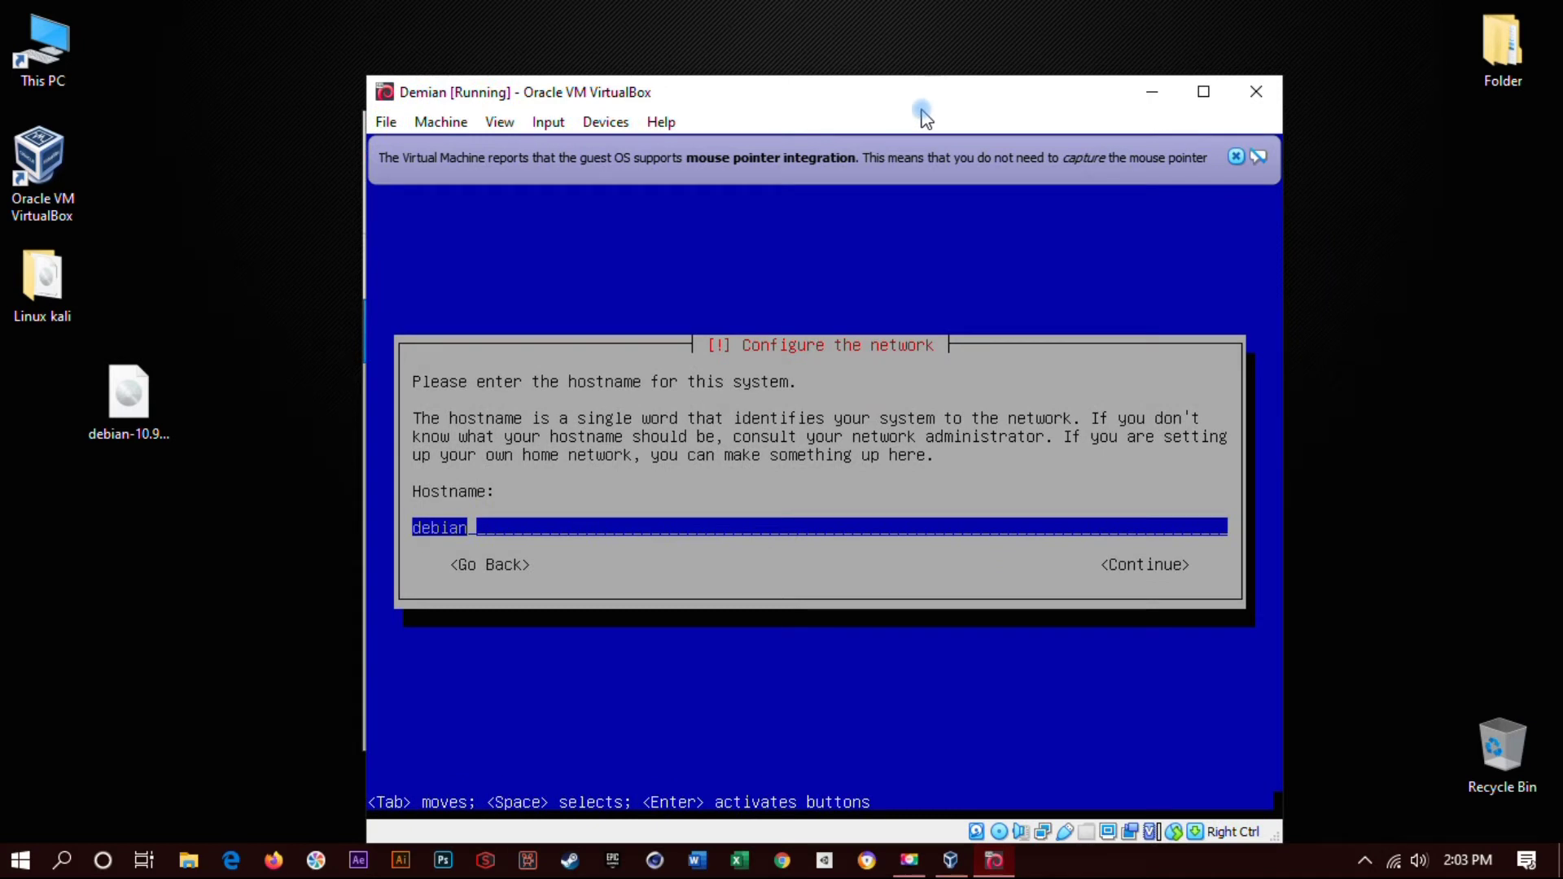
{"action": "key", "text": "Return"}
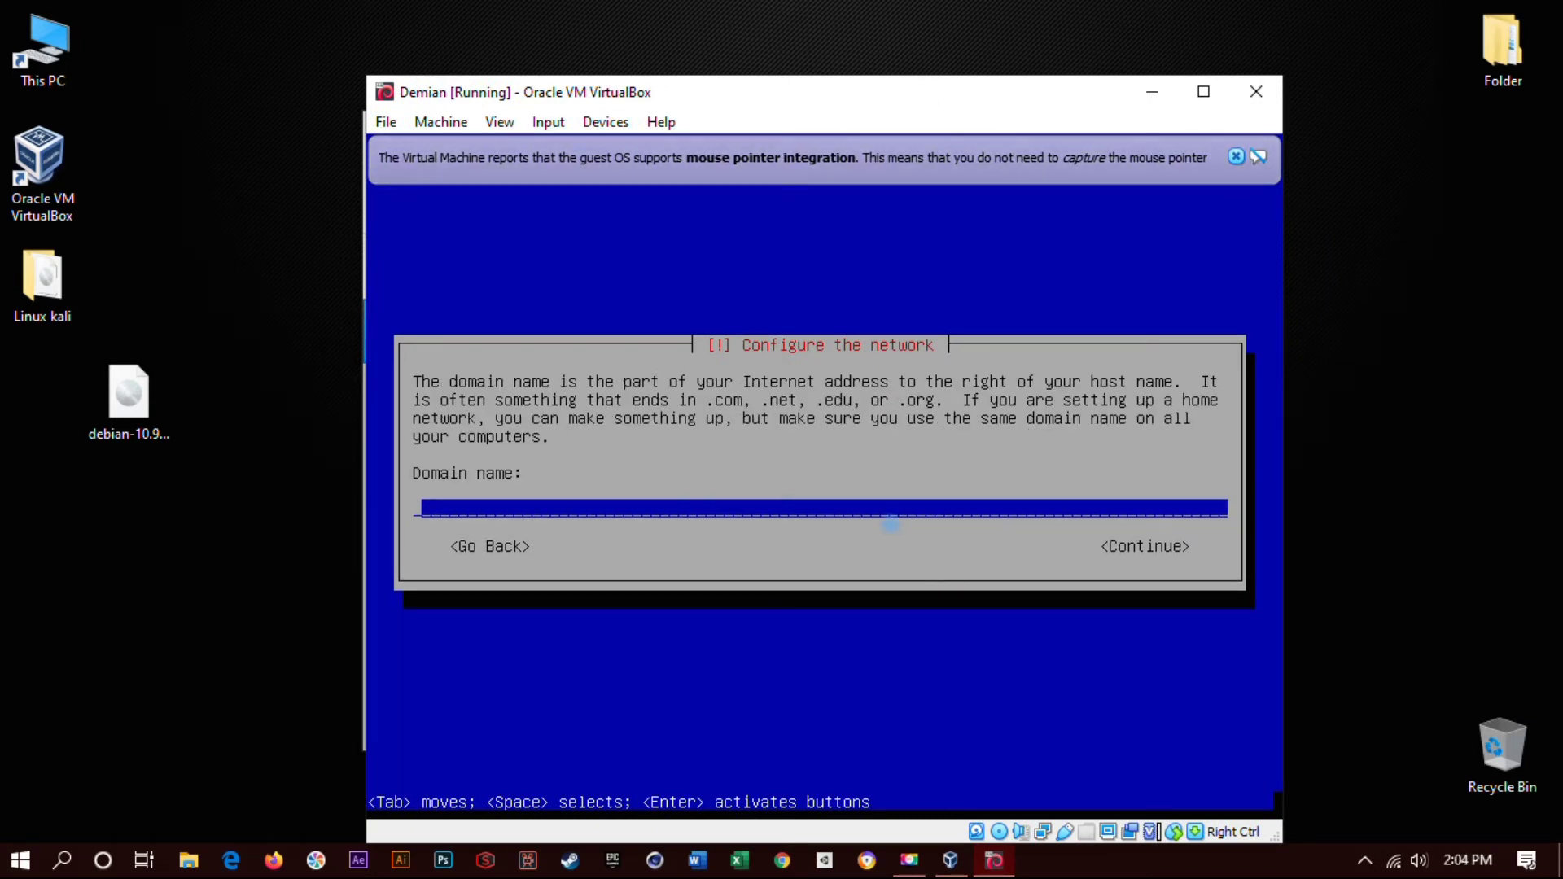
{"action": "key", "text": "Return"}
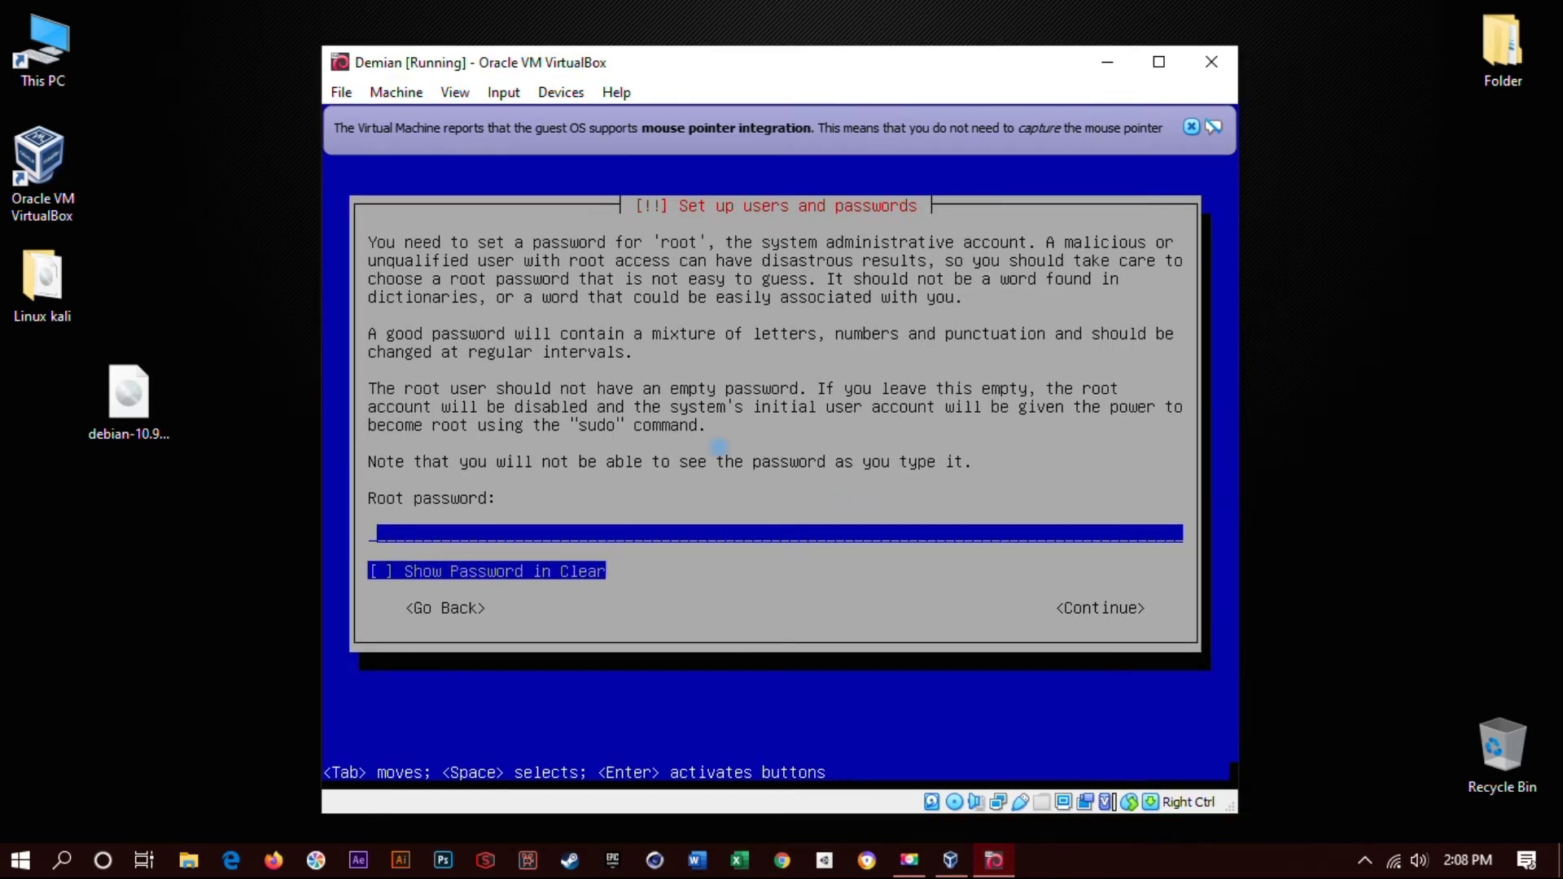
- Finish the root password, showing it in clear text, and confirm it by re-entering it
{"action": "key", "text": "Tab"}
{"action": "key", "text": "Tab"}
{"action": "key", "text": "shift+Tab"}
{"action": "key", "text": "Tab"}
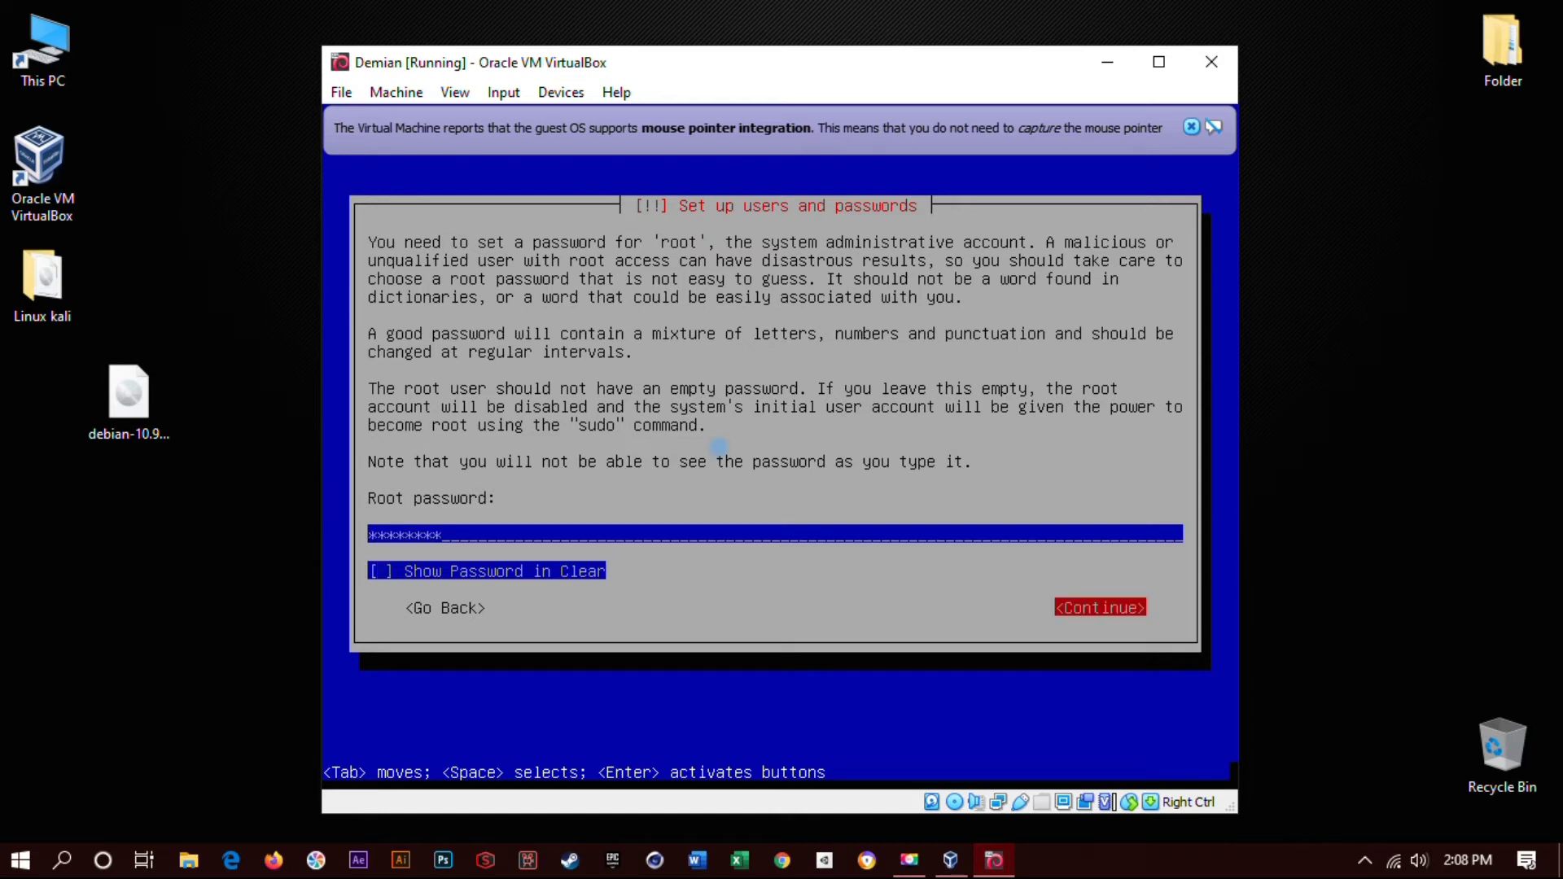
{"action": "key", "text": "Return"}
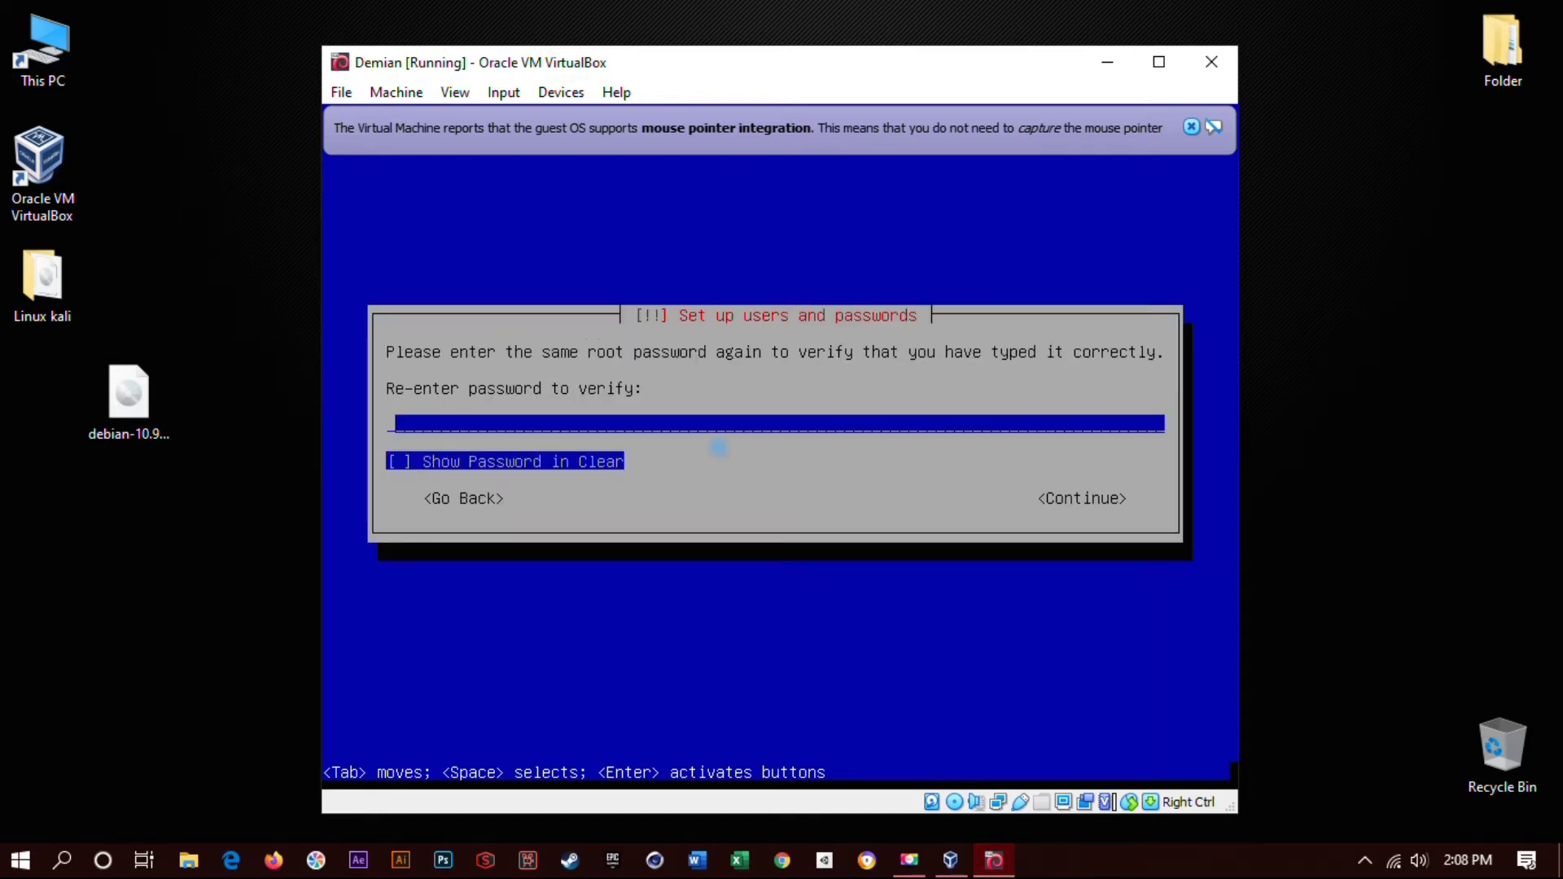
{"action": "key", "text": "Tab"}
{"action": "key", "text": "Tab"}
{"action": "key", "text": "Return"}
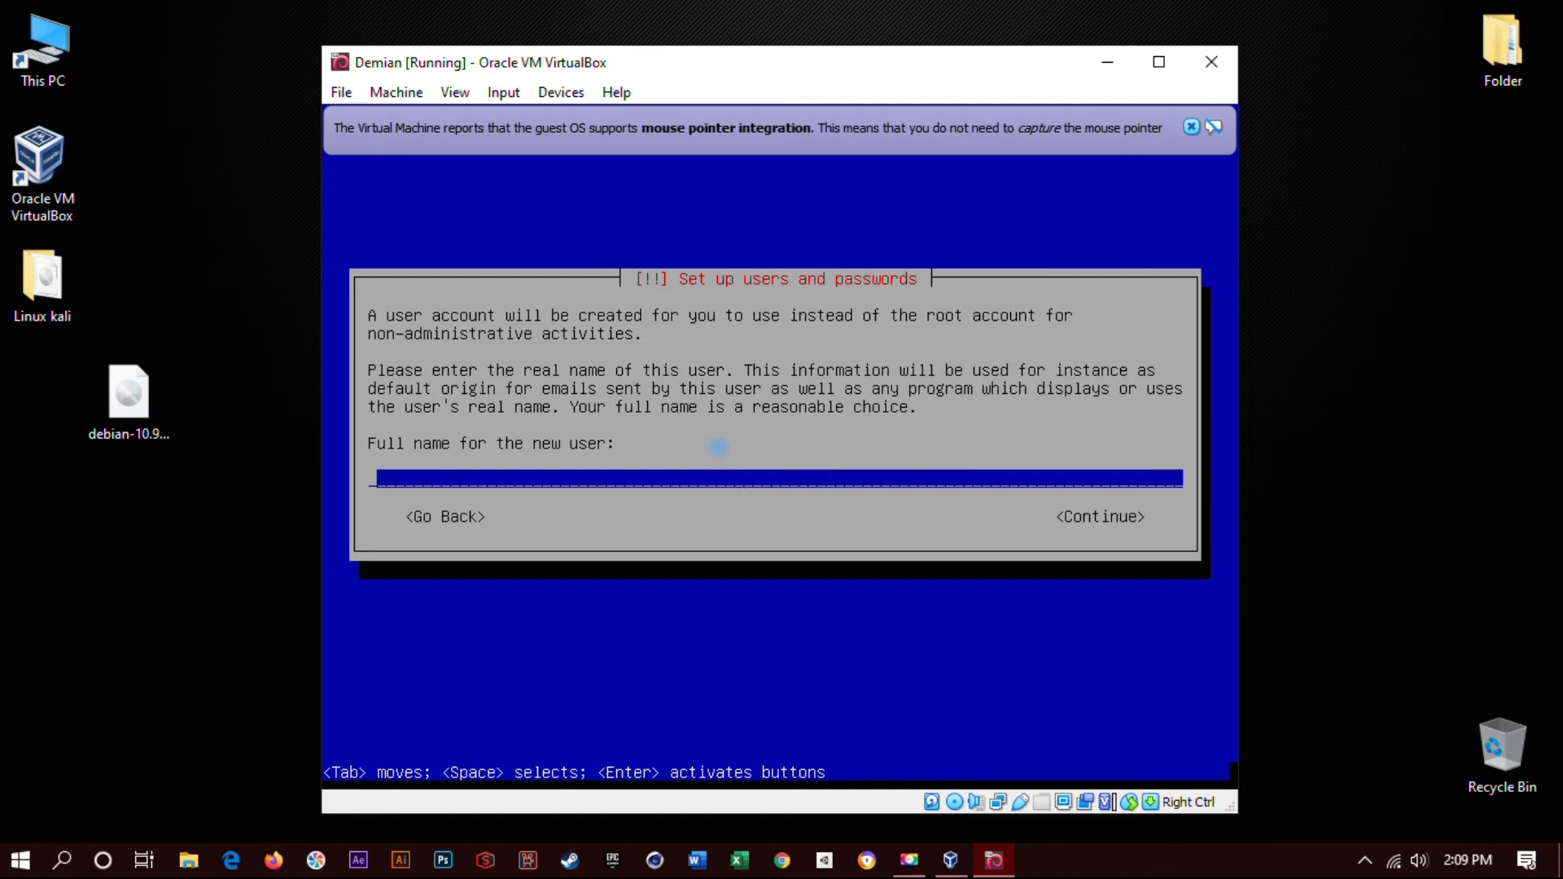
- Enter the new user's full name and accept the suggested username
{"action": "type", "text": "Demian Love"}
{"action": "key", "text": "Tab"}
{"action": "key", "text": "Return"}
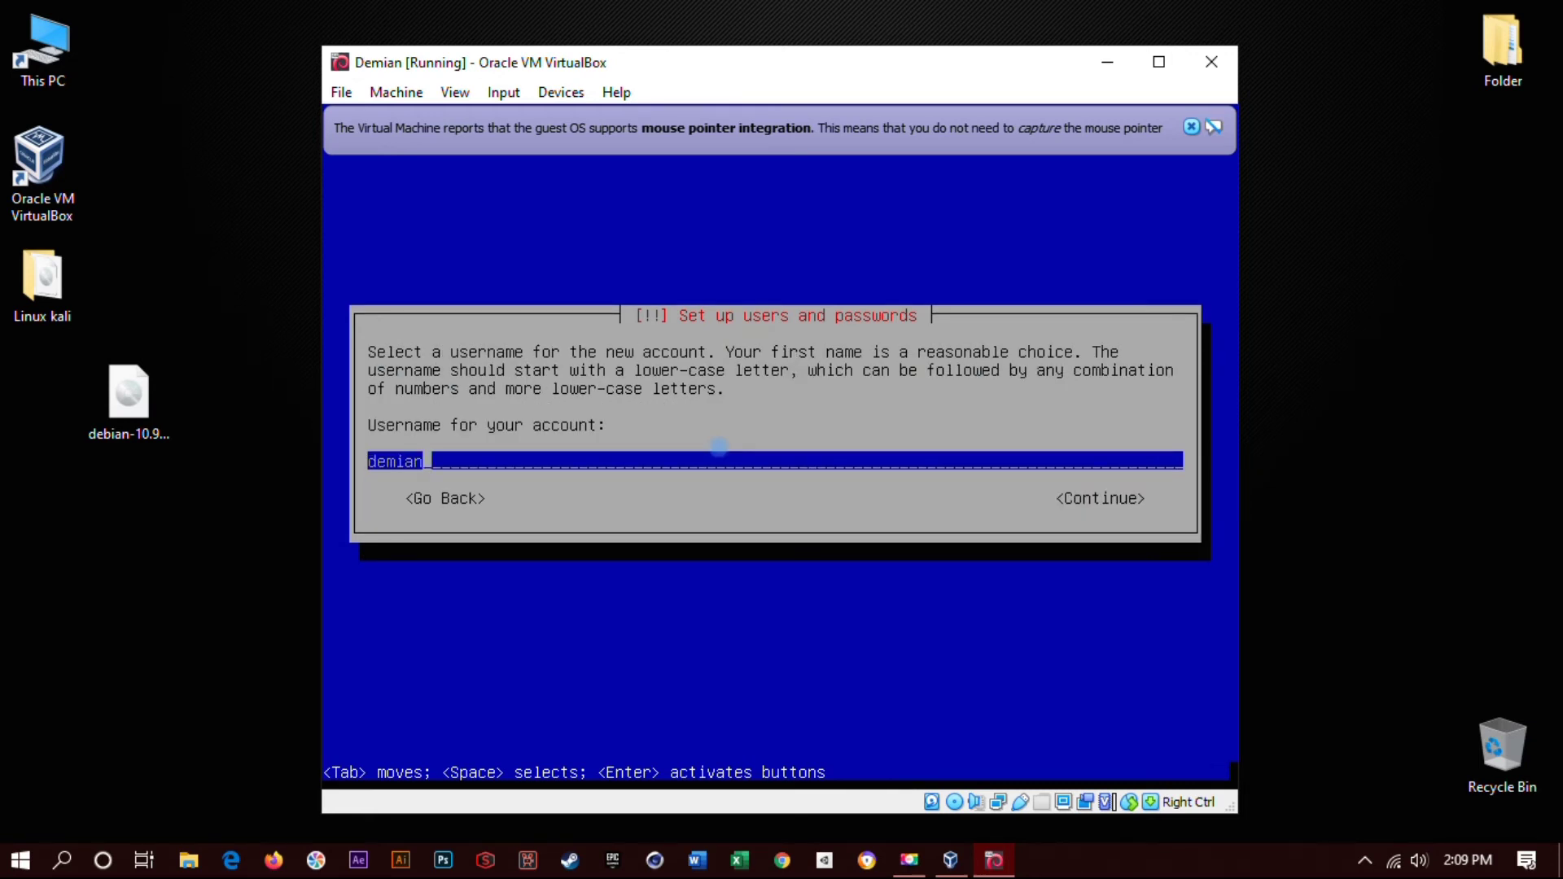
{"action": "key", "text": "Tab"}
{"action": "key", "text": "Return"}
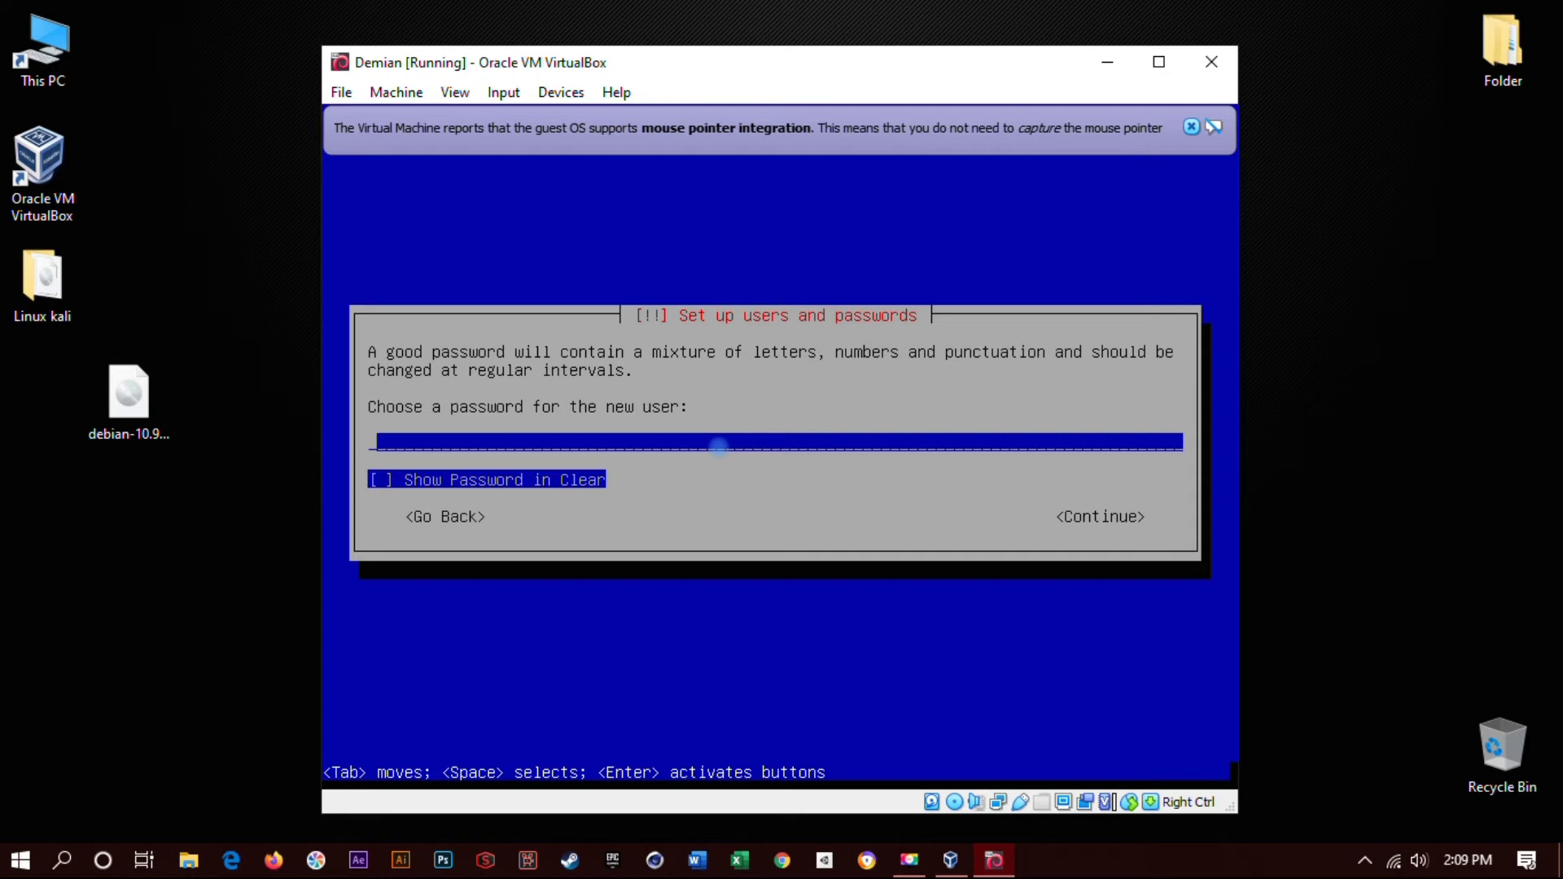
- Set a password for the new user account
{"action": "key", "text": "Return"}
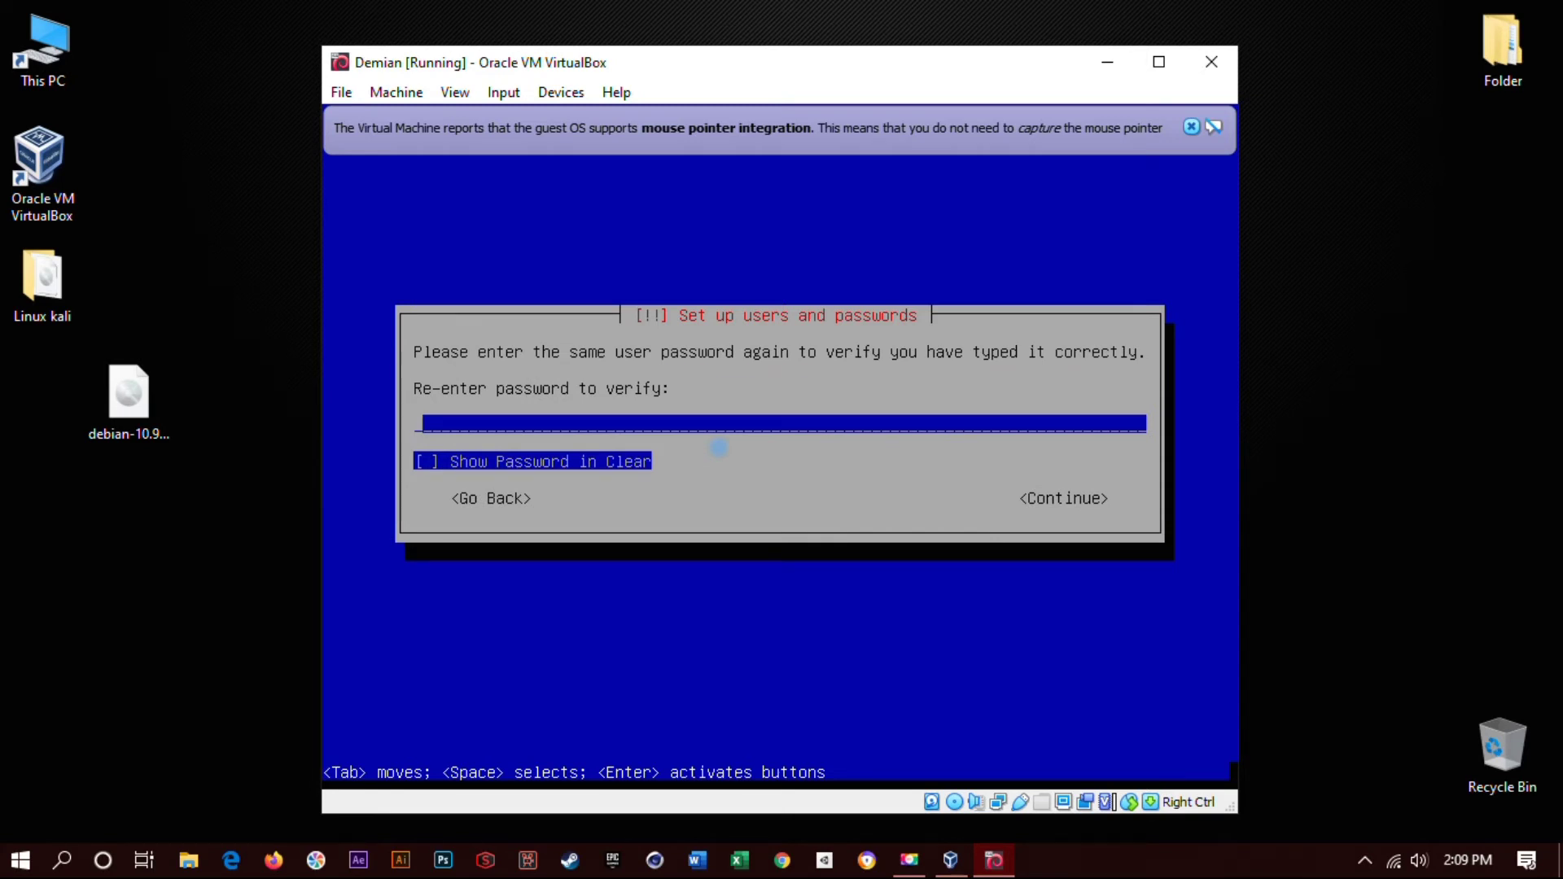
{"action": "key", "text": "Return"}
{"action": "key", "text": "Return"}
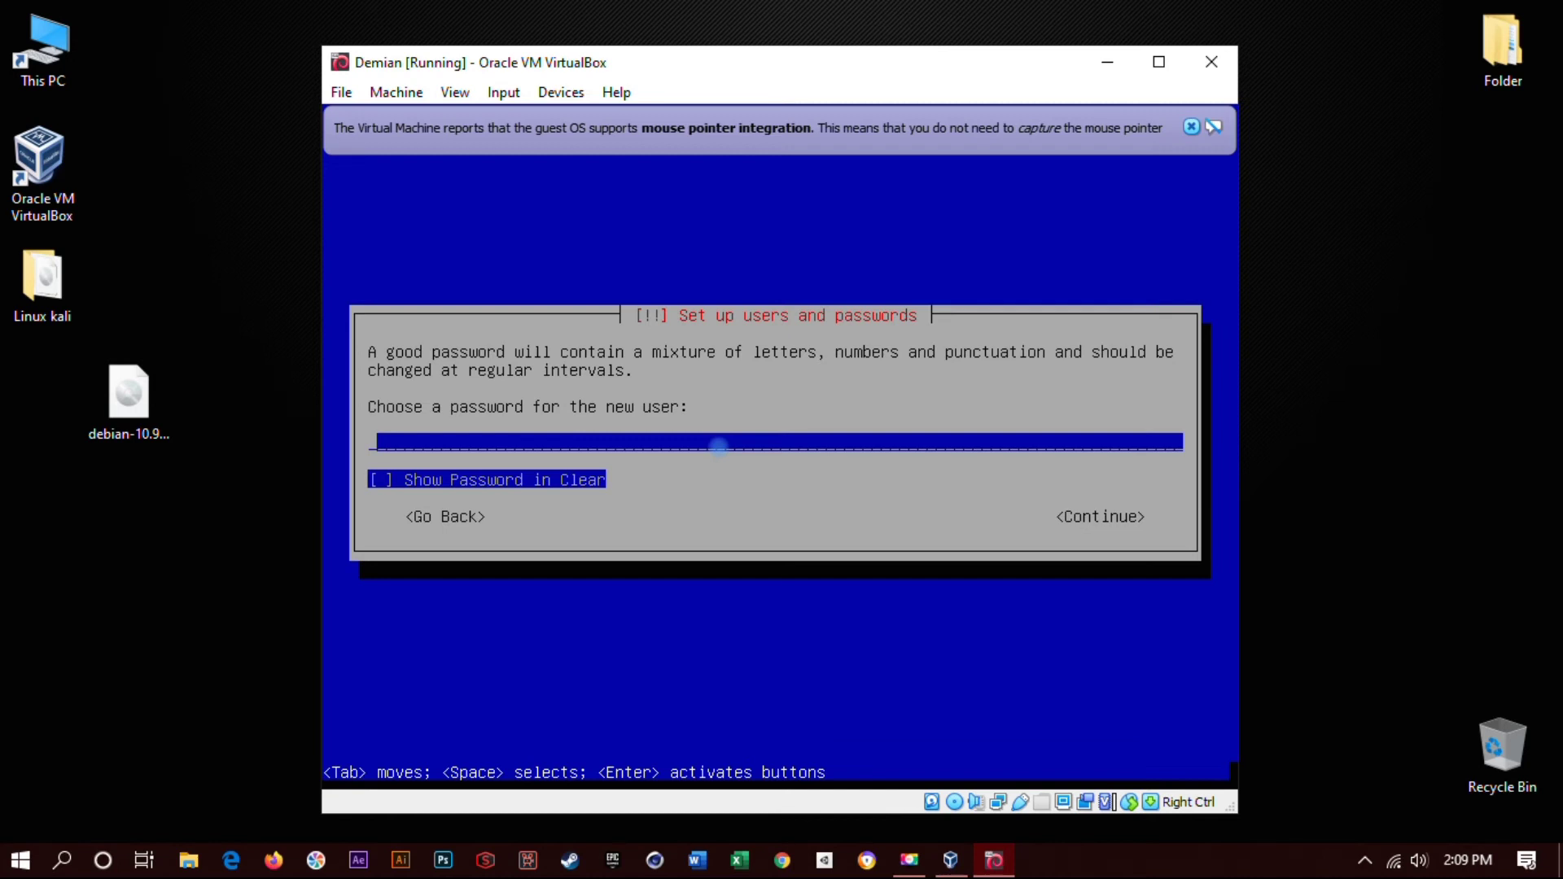
{"action": "type", "text": "********"}
{"action": "key", "text": "Return"}
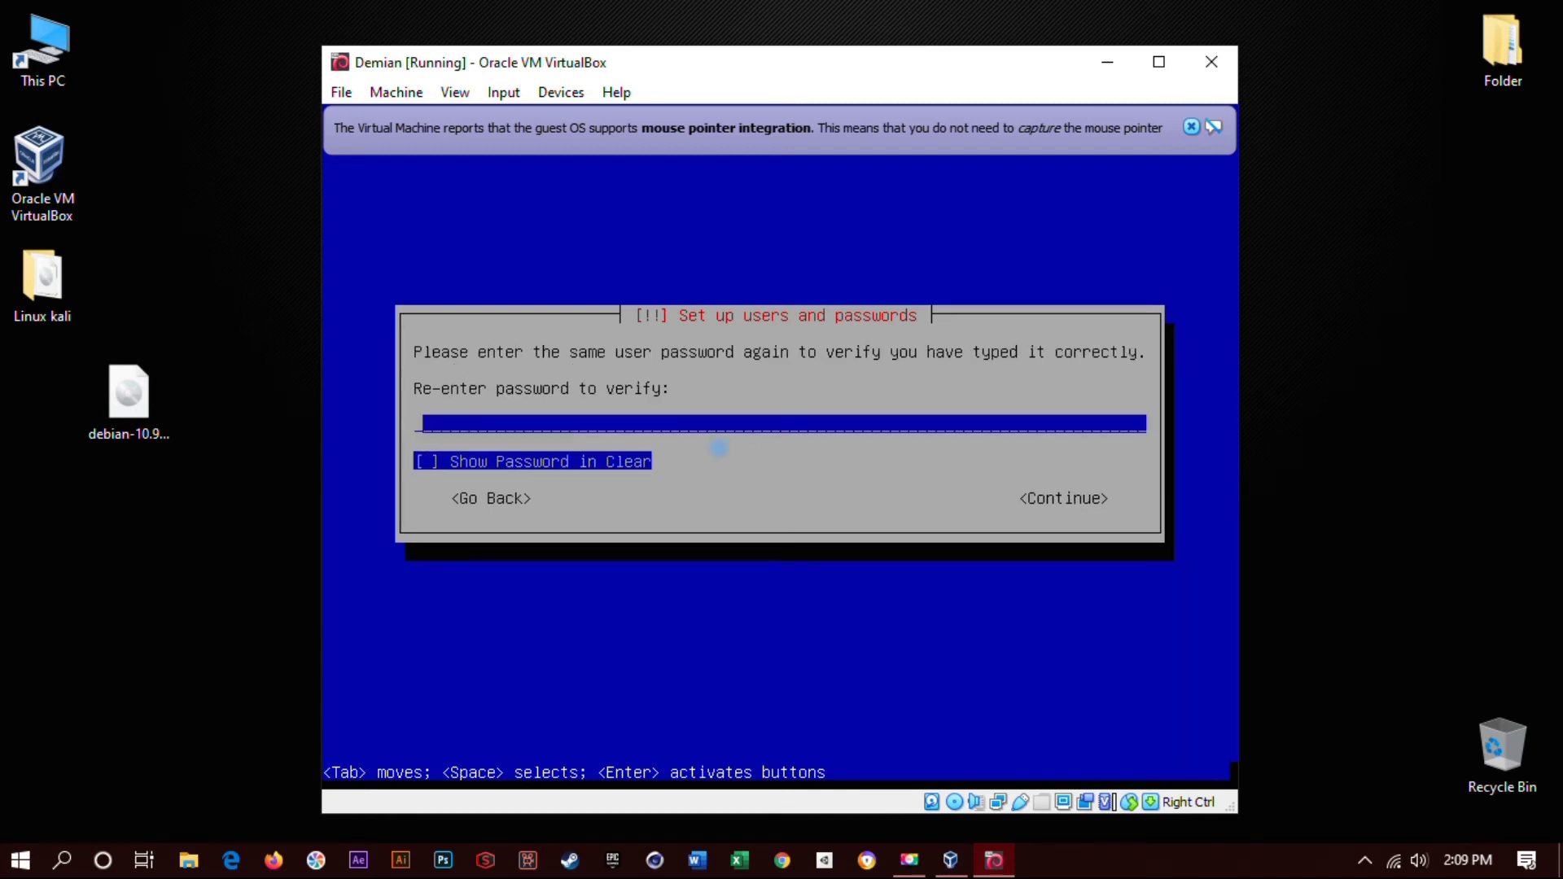
{"action": "type", "text": "********"}
- Confirm the re-entered user password and accept Eastern as the clock's time zone
{"action": "key", "text": "Return"}
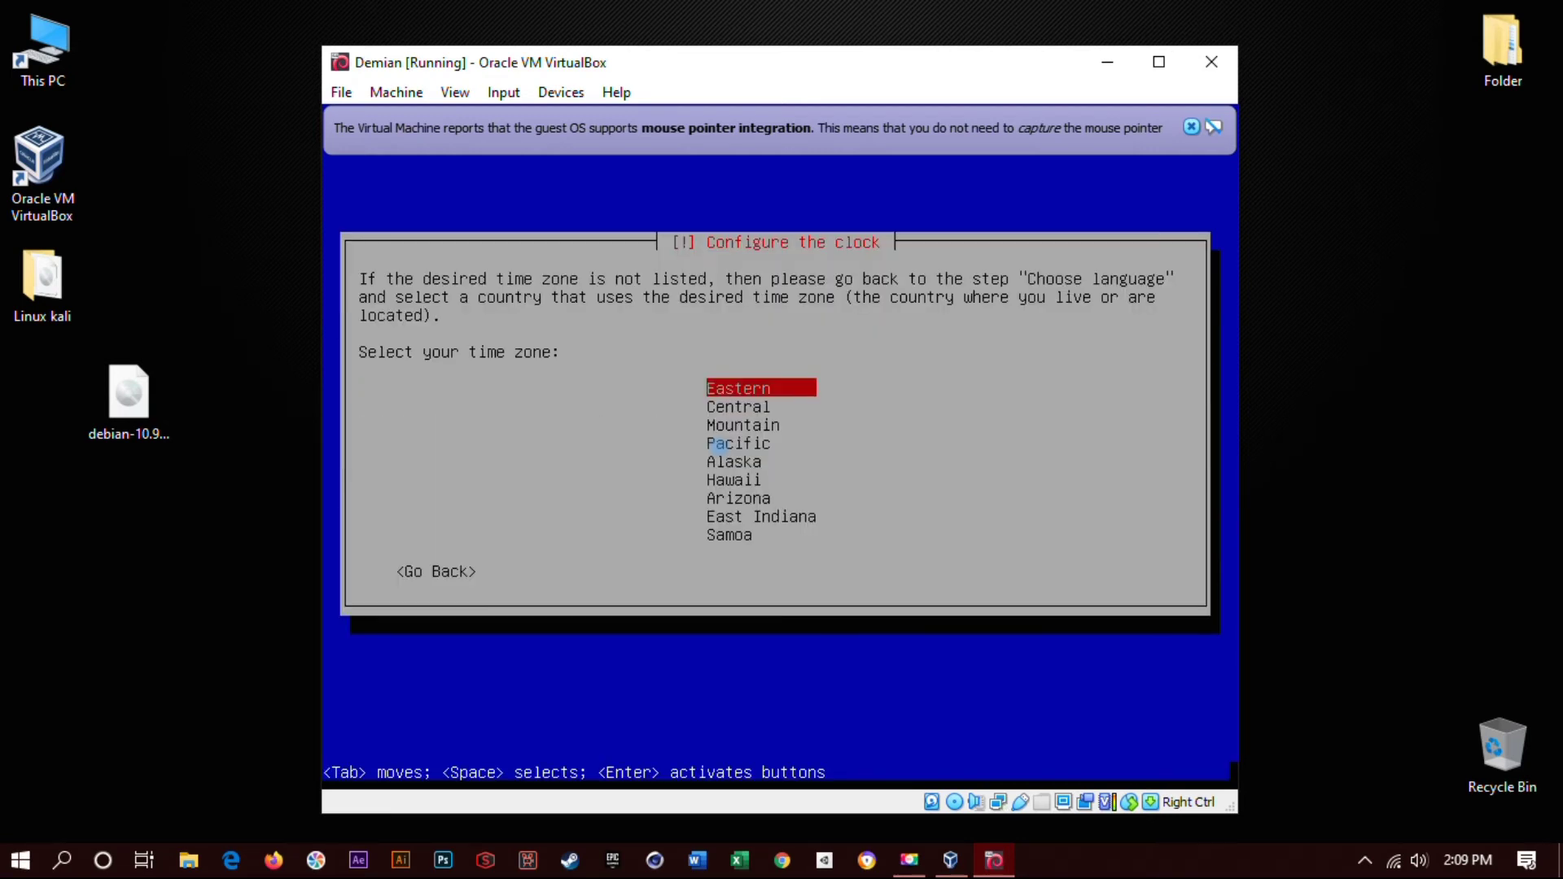
{"action": "key", "text": "Return"}
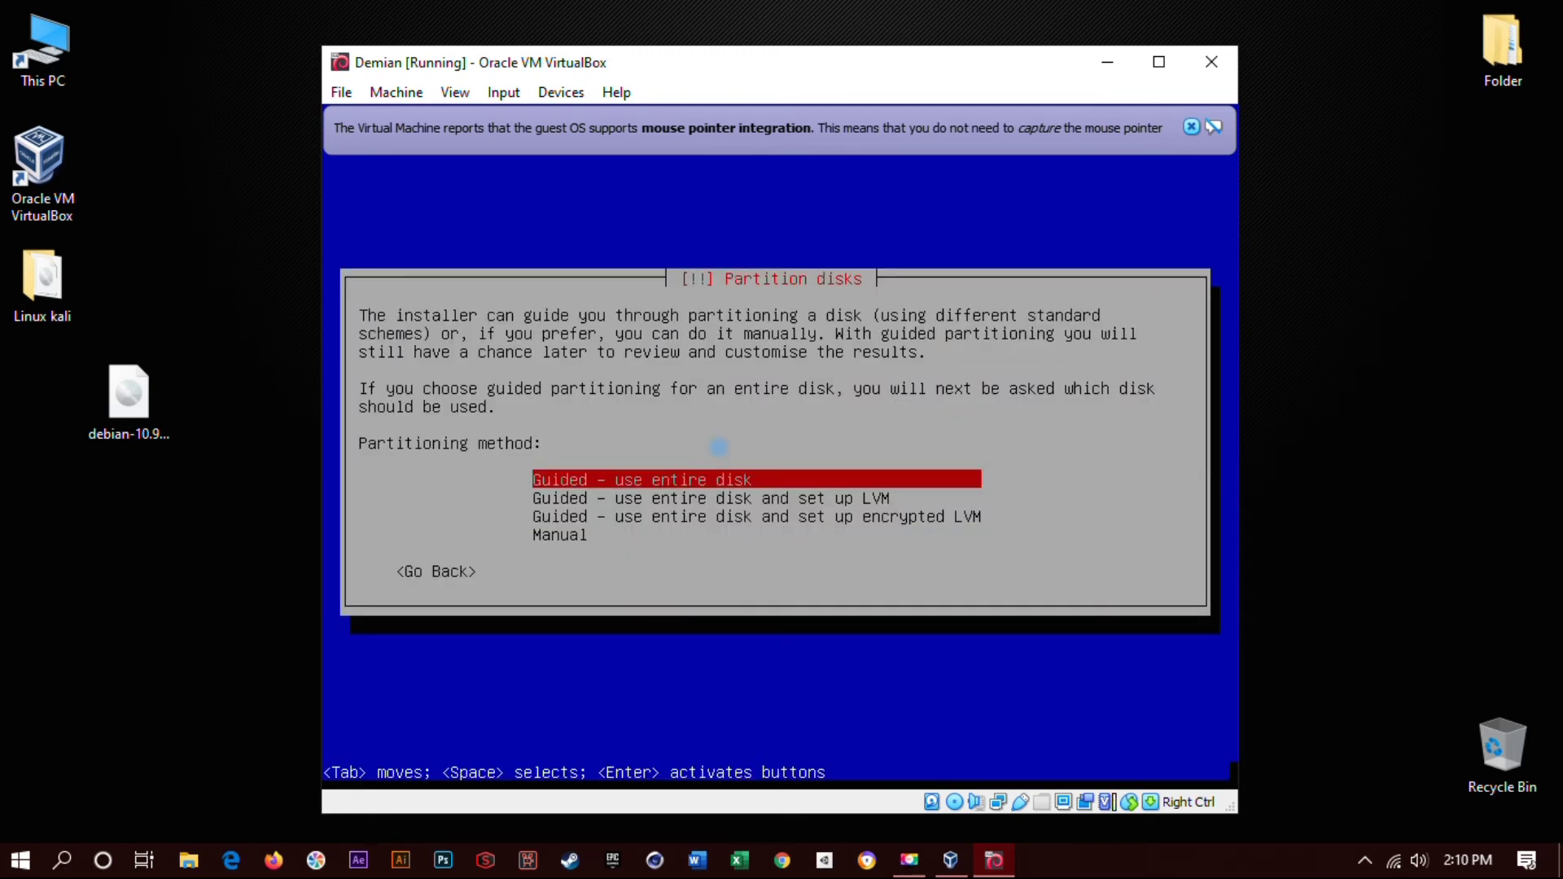
- Guided-partition the whole 8.6 GB sda disk as one all-files partition and write the changes
{"action": "key", "text": "Down"}
{"action": "key", "text": "Down"}
{"action": "key", "text": "Up"}
{"action": "key", "text": "Up"}
{"action": "key", "text": "Return"}
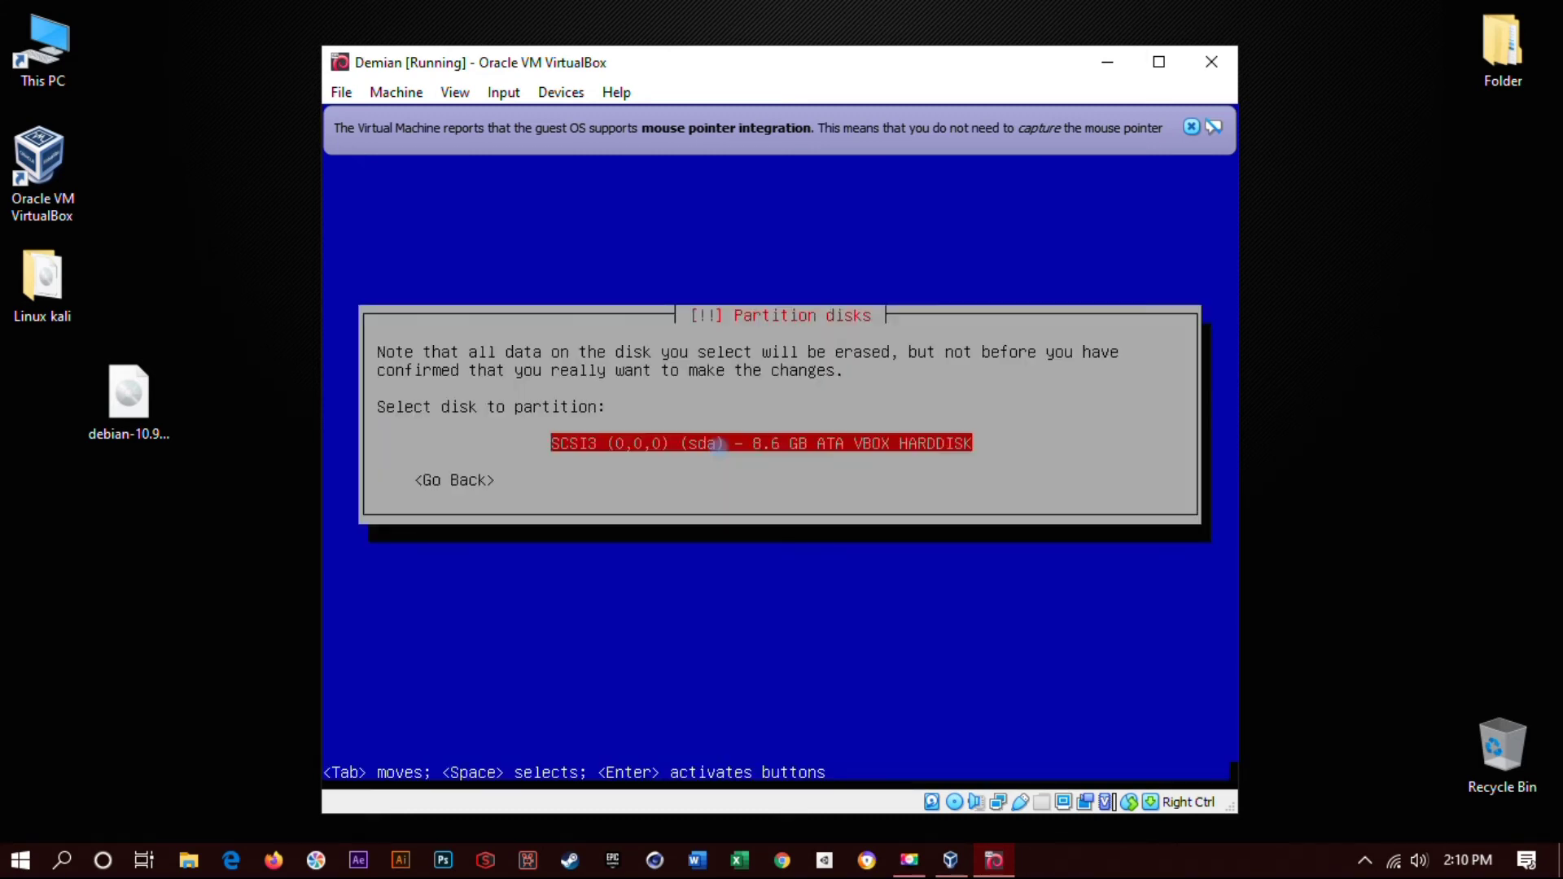
{"action": "key", "text": "Return"}
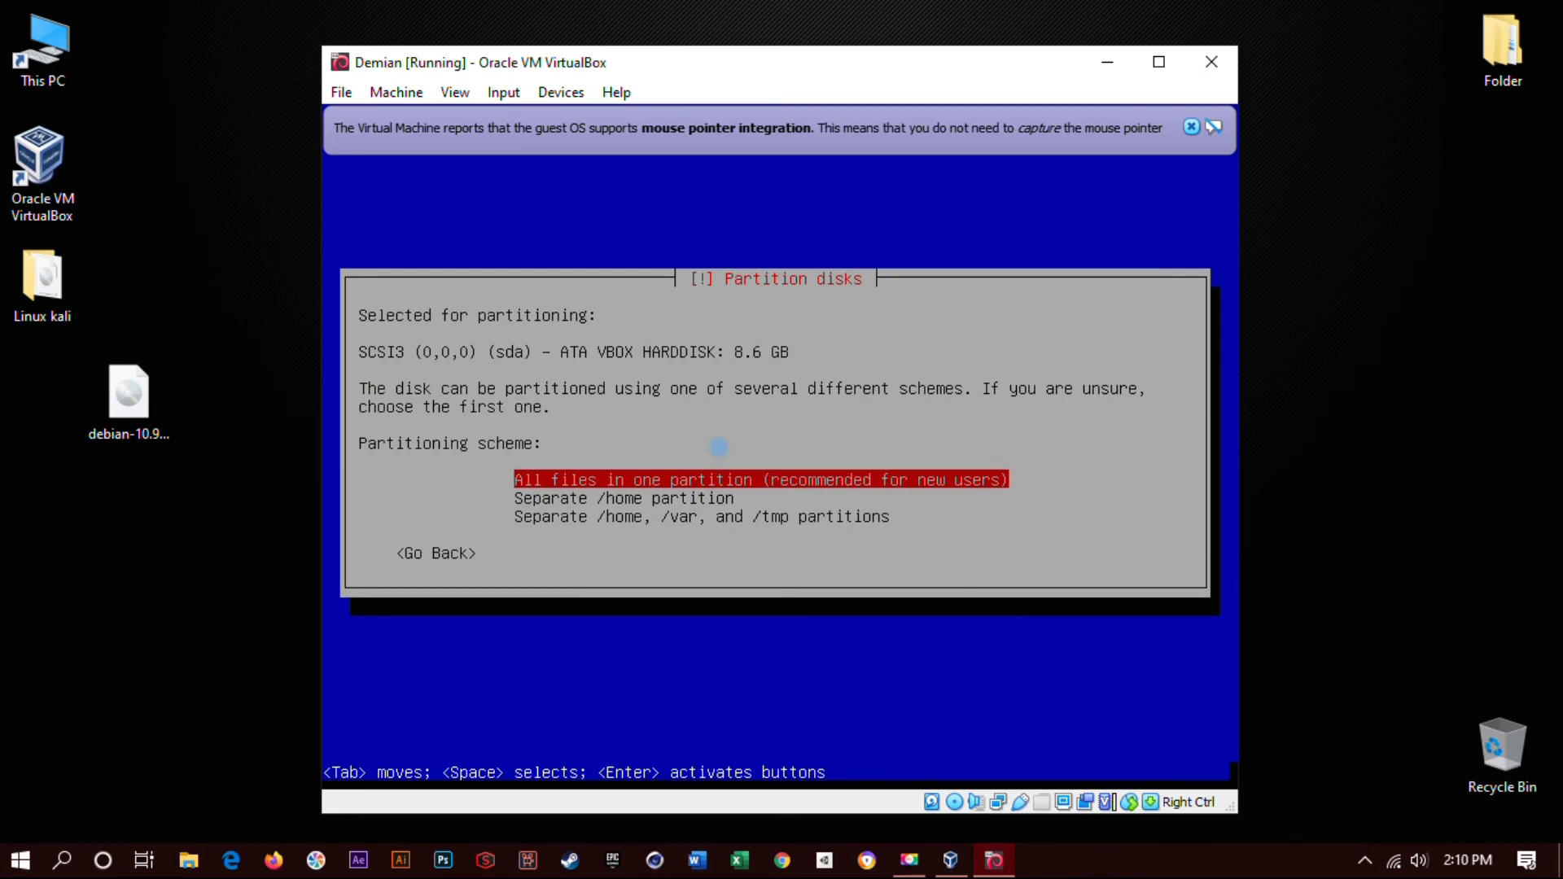
{"action": "key", "text": "Return"}
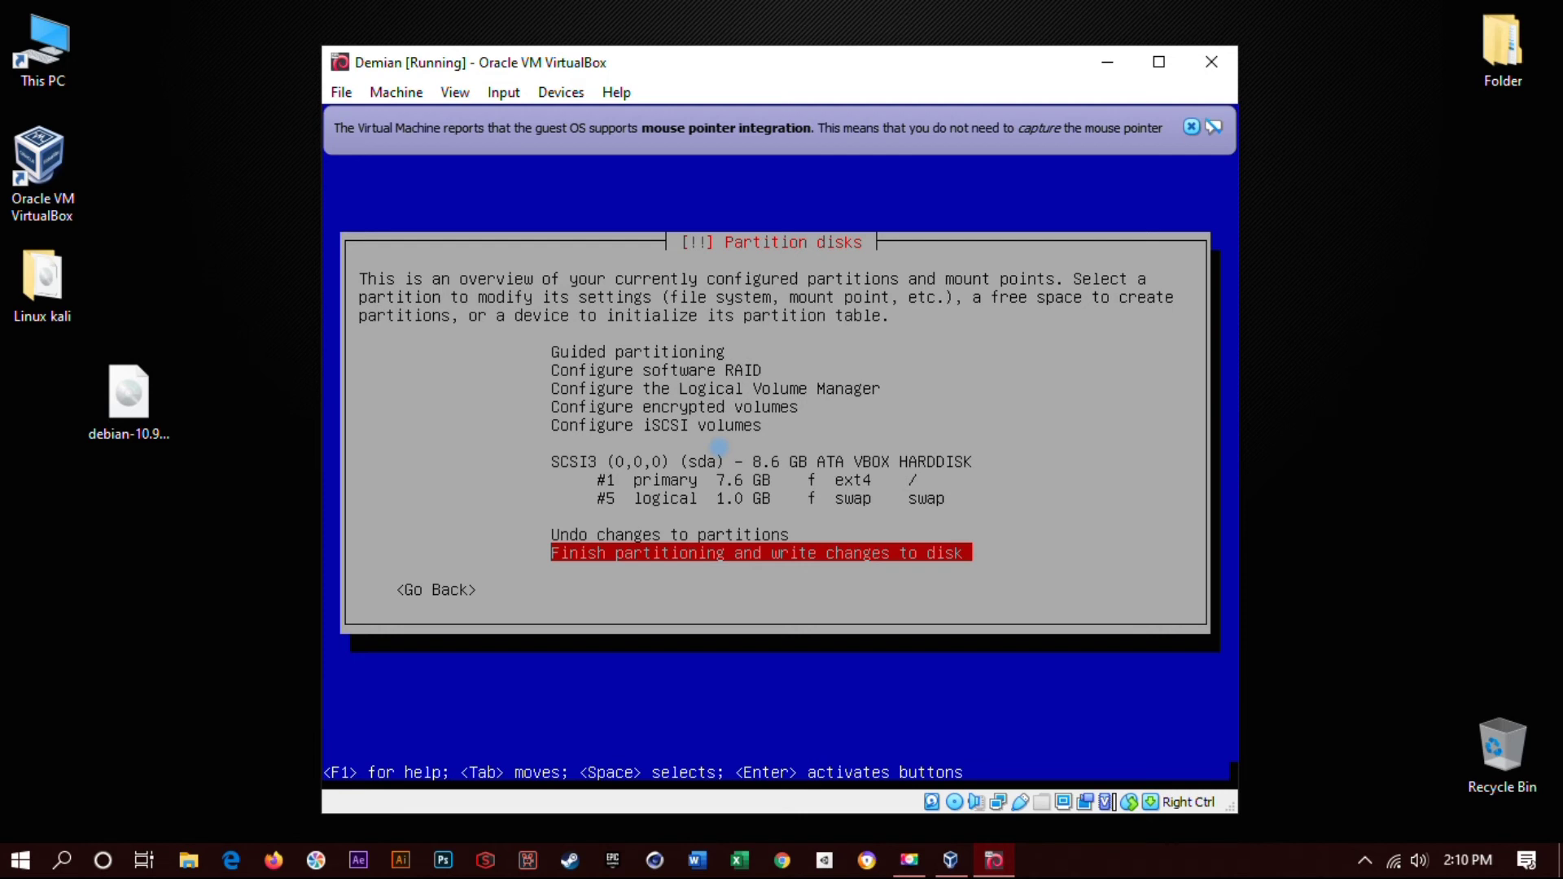
{"action": "key", "text": "Return"}
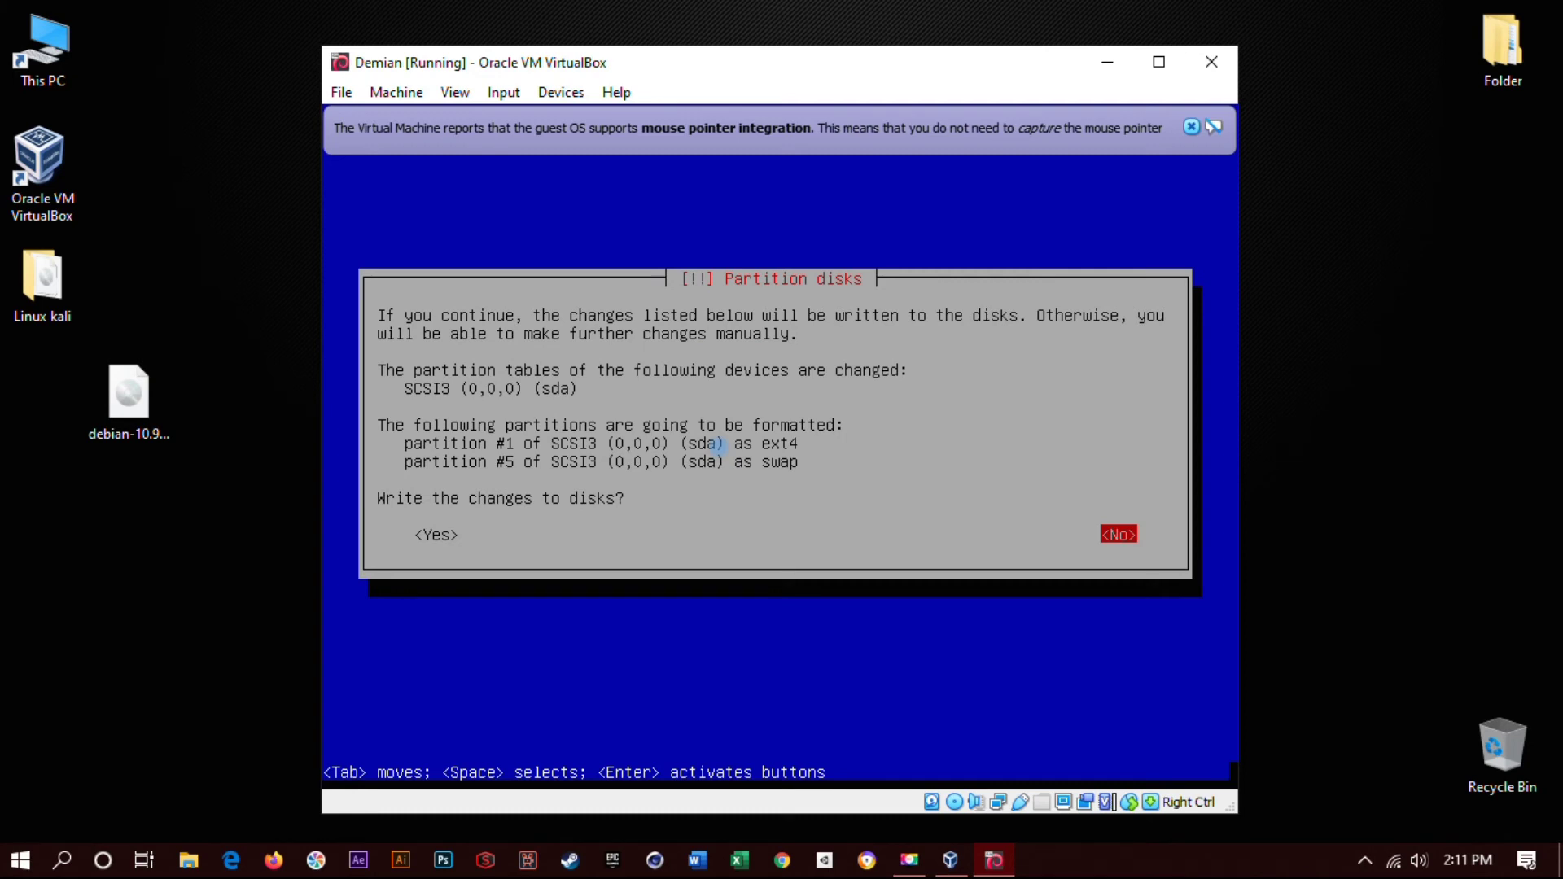
{"action": "key", "text": "Tab"}
{"action": "key", "text": "Return"}
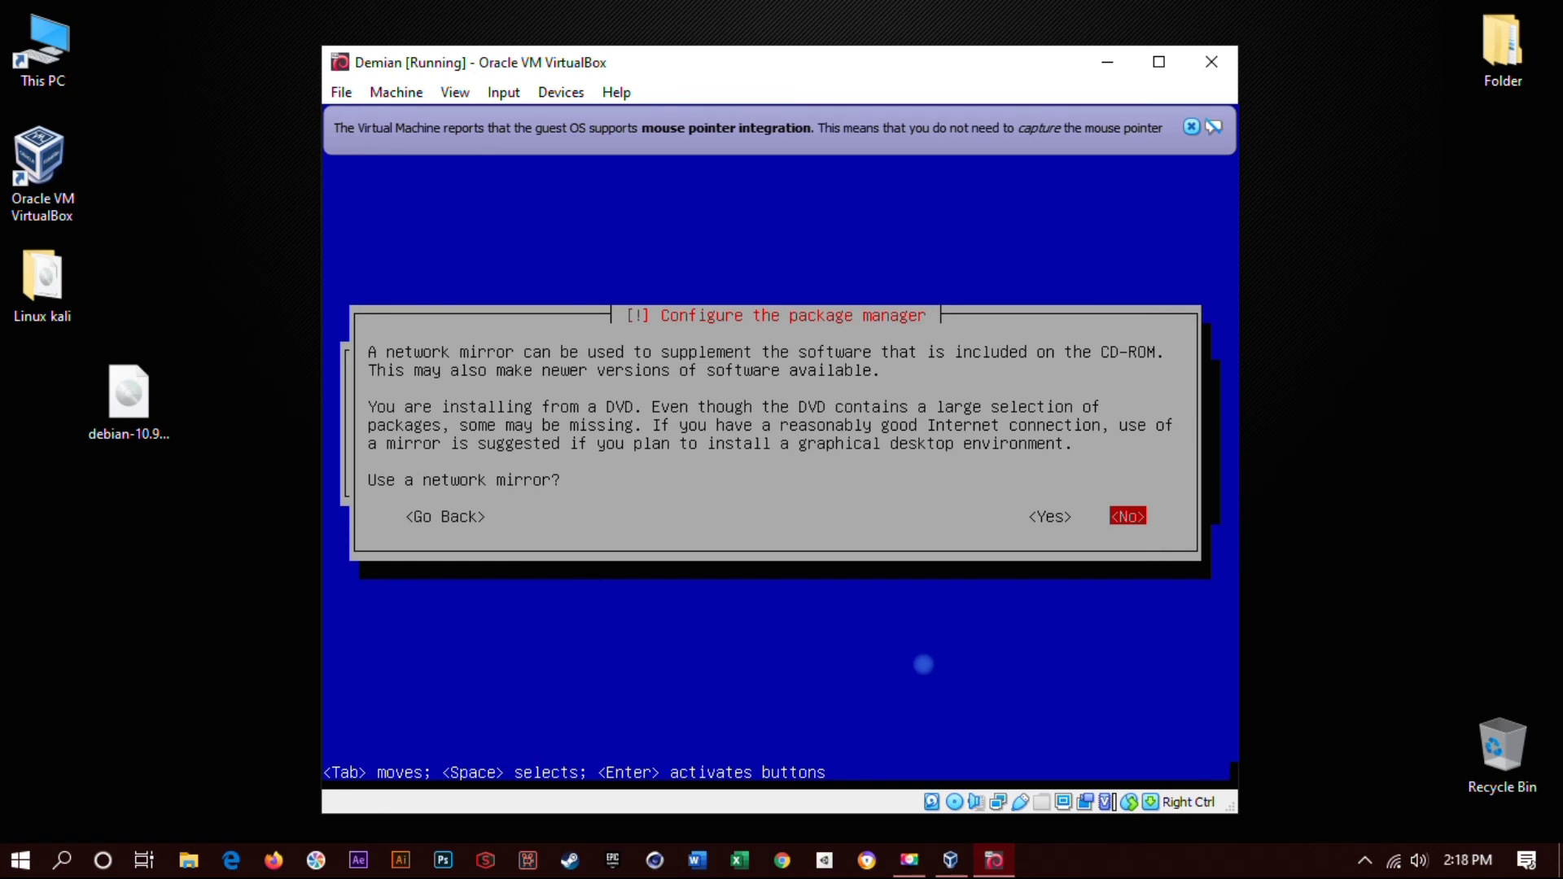
- Answer No to the network mirror and to the popularity-contest package survey
{"action": "key", "text": "Return"}
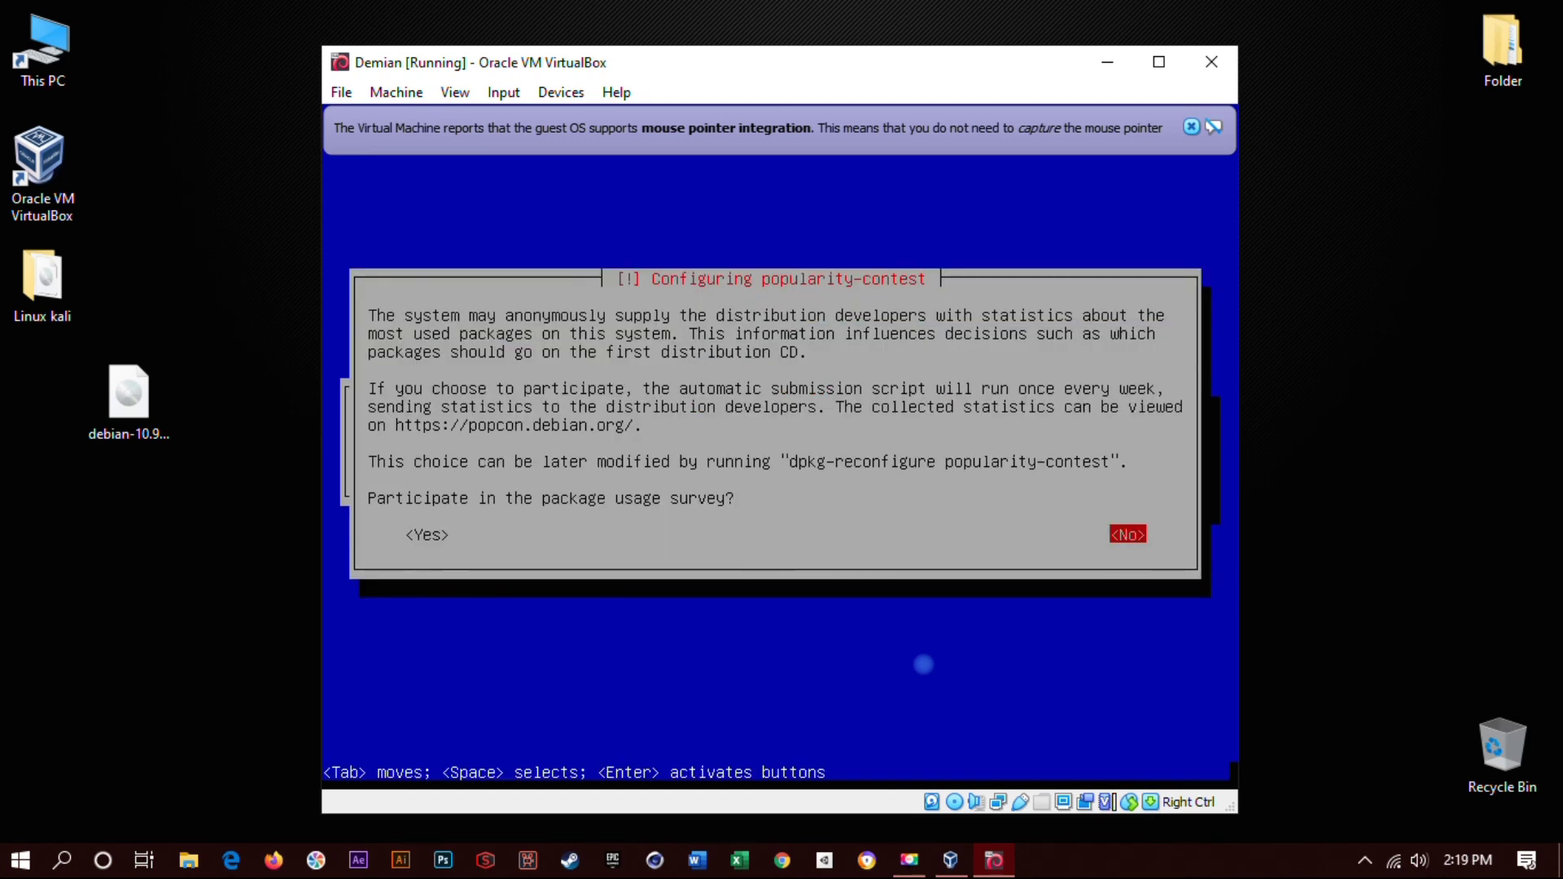
{"action": "key", "text": "Tab"}
{"action": "key", "text": "Tab"}
{"action": "key", "text": "Return"}
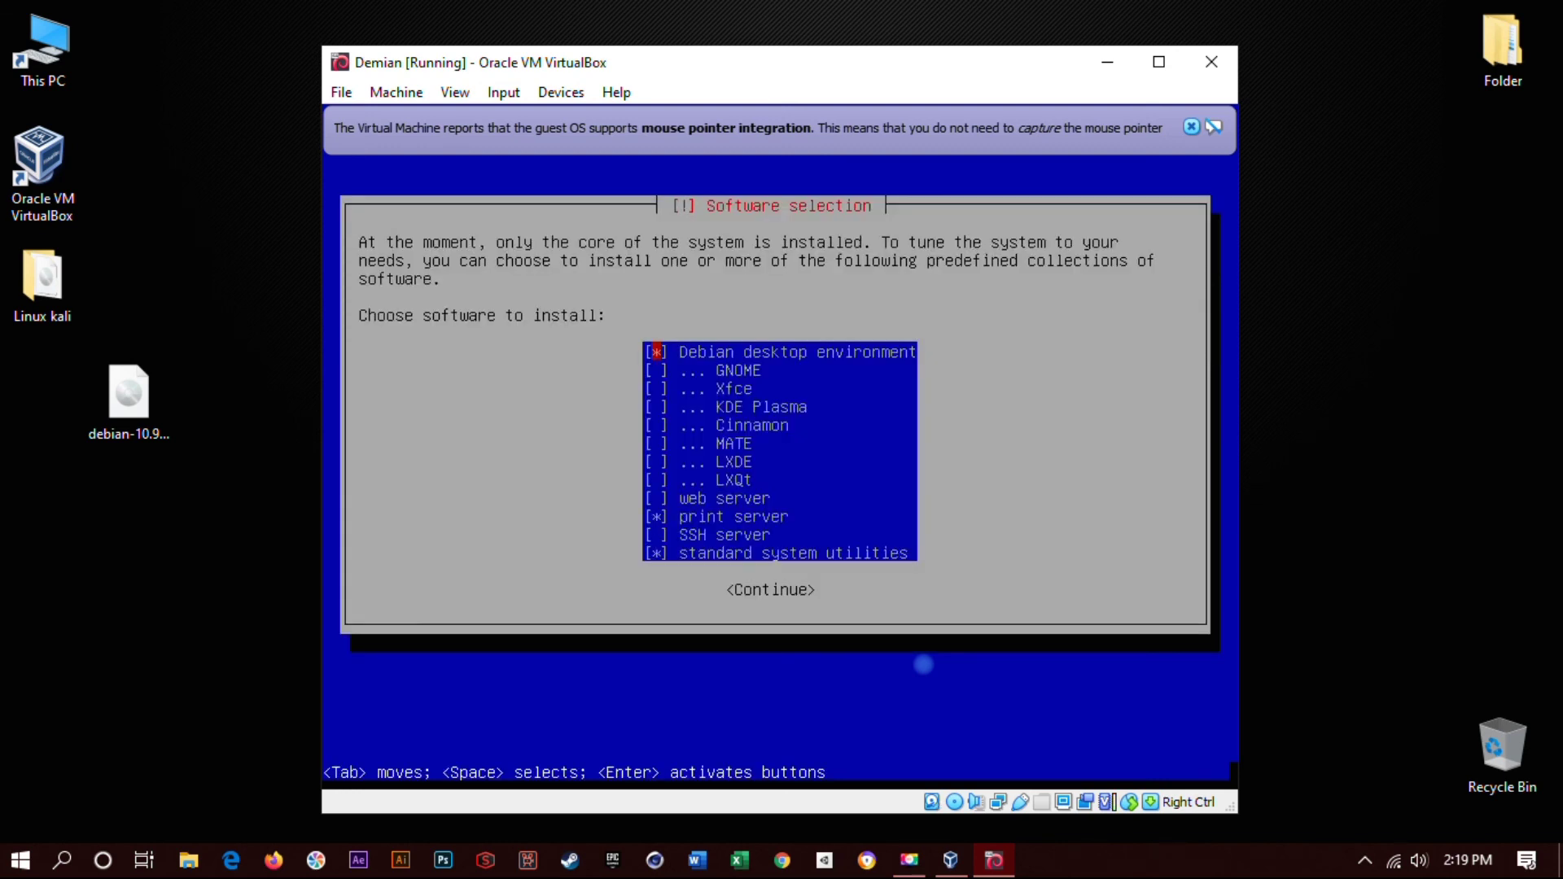
- Keep the default desktop environment, print server and standard utilities selections and continue
{"action": "key", "text": "Down"}
{"action": "key", "text": "Down"}
{"action": "key", "text": "Down"}
{"action": "key", "text": "Down"}
{"action": "key", "text": "Down"}
{"action": "key", "text": "Down"}
{"action": "key", "text": "Down"}
{"action": "key", "text": "Down"}
{"action": "key", "text": "Down"}
{"action": "key", "text": "Down"}
{"action": "key", "text": "Down"}
{"action": "key", "text": "Down"}
{"action": "key", "text": "Up"}
{"action": "key", "text": "Up"}
{"action": "key", "text": "Up"}
{"action": "key", "text": "Up"}
{"action": "key", "text": "Up"}
{"action": "key", "text": "Up"}
{"action": "key", "text": "Up"}
{"action": "key", "text": "Up"}
{"action": "key", "text": "Up"}
{"action": "key", "text": "Up"}
{"action": "key", "text": "Down"}
{"action": "key", "text": "Down"}
{"action": "key", "text": "Down"}
{"action": "key", "text": "Down"}
{"action": "key", "text": "Down"}
{"action": "key", "text": "Down"}
{"action": "key", "text": "Down"}
{"action": "key", "text": "Down"}
{"action": "key", "text": "Down"}
{"action": "key", "text": "Down"}
{"action": "key", "text": "Up"}
{"action": "key", "text": "Up"}
{"action": "key", "text": "Up"}
{"action": "key", "text": "Up"}
{"action": "key", "text": "Up"}
{"action": "key", "text": "Up"}
{"action": "key", "text": "Up"}
{"action": "key", "text": "Up"}
{"action": "key", "text": "Up"}
{"action": "key", "text": "Up"}
{"action": "key", "text": "Up"}
{"action": "key", "text": "Up"}
{"action": "key", "text": "Return"}
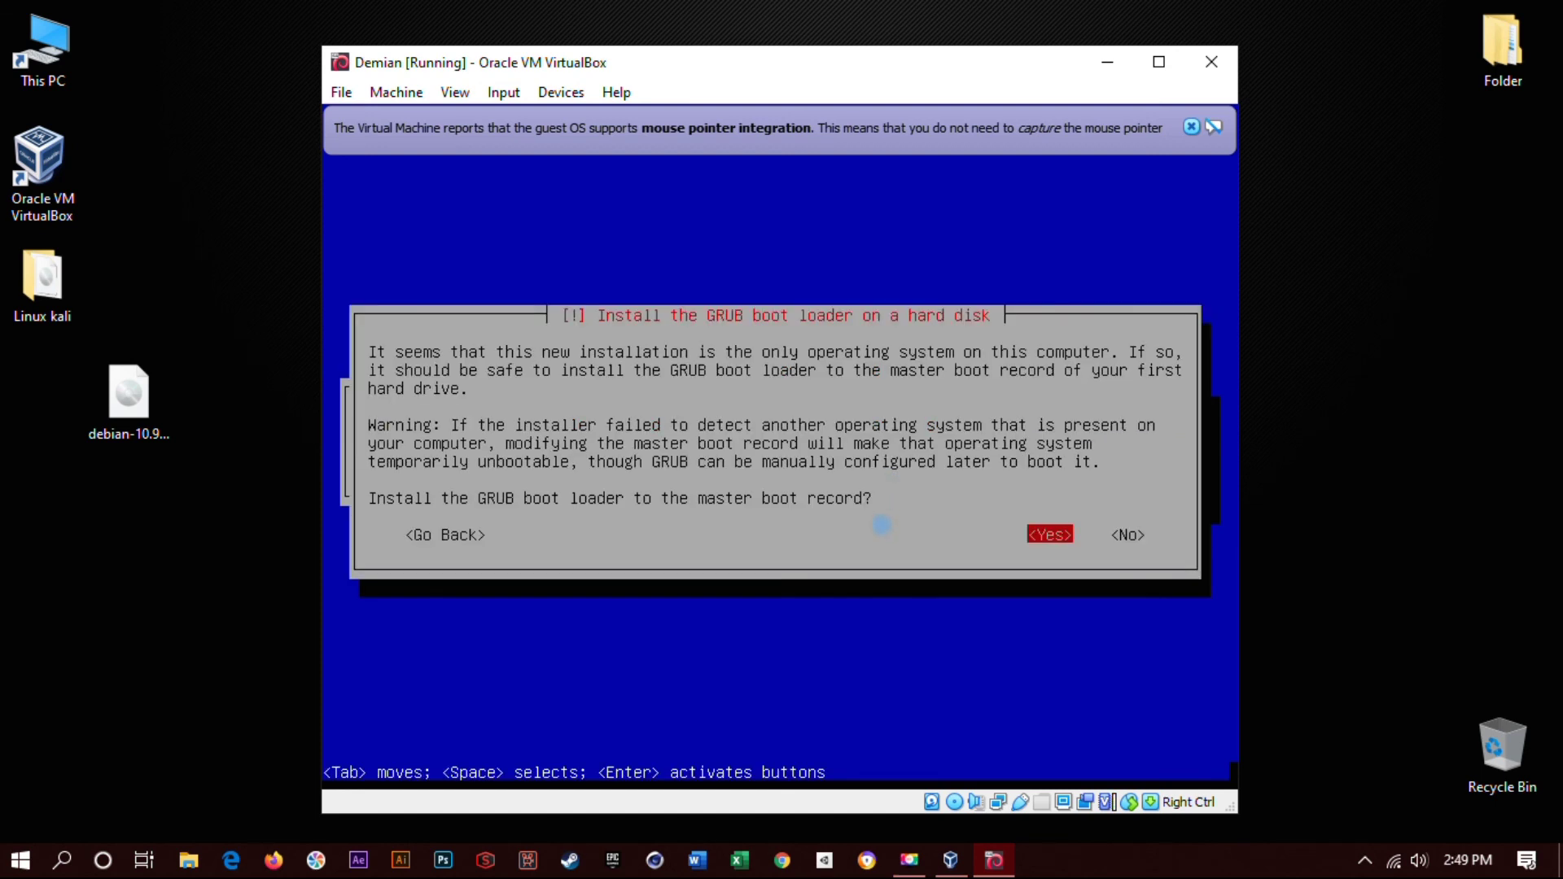
- Install GRUB to the master boot record on /dev/sda and finish the installation to reboot
{"action": "left_click", "coordinate": [881, 525]}
{"action": "key", "text": "Return"}
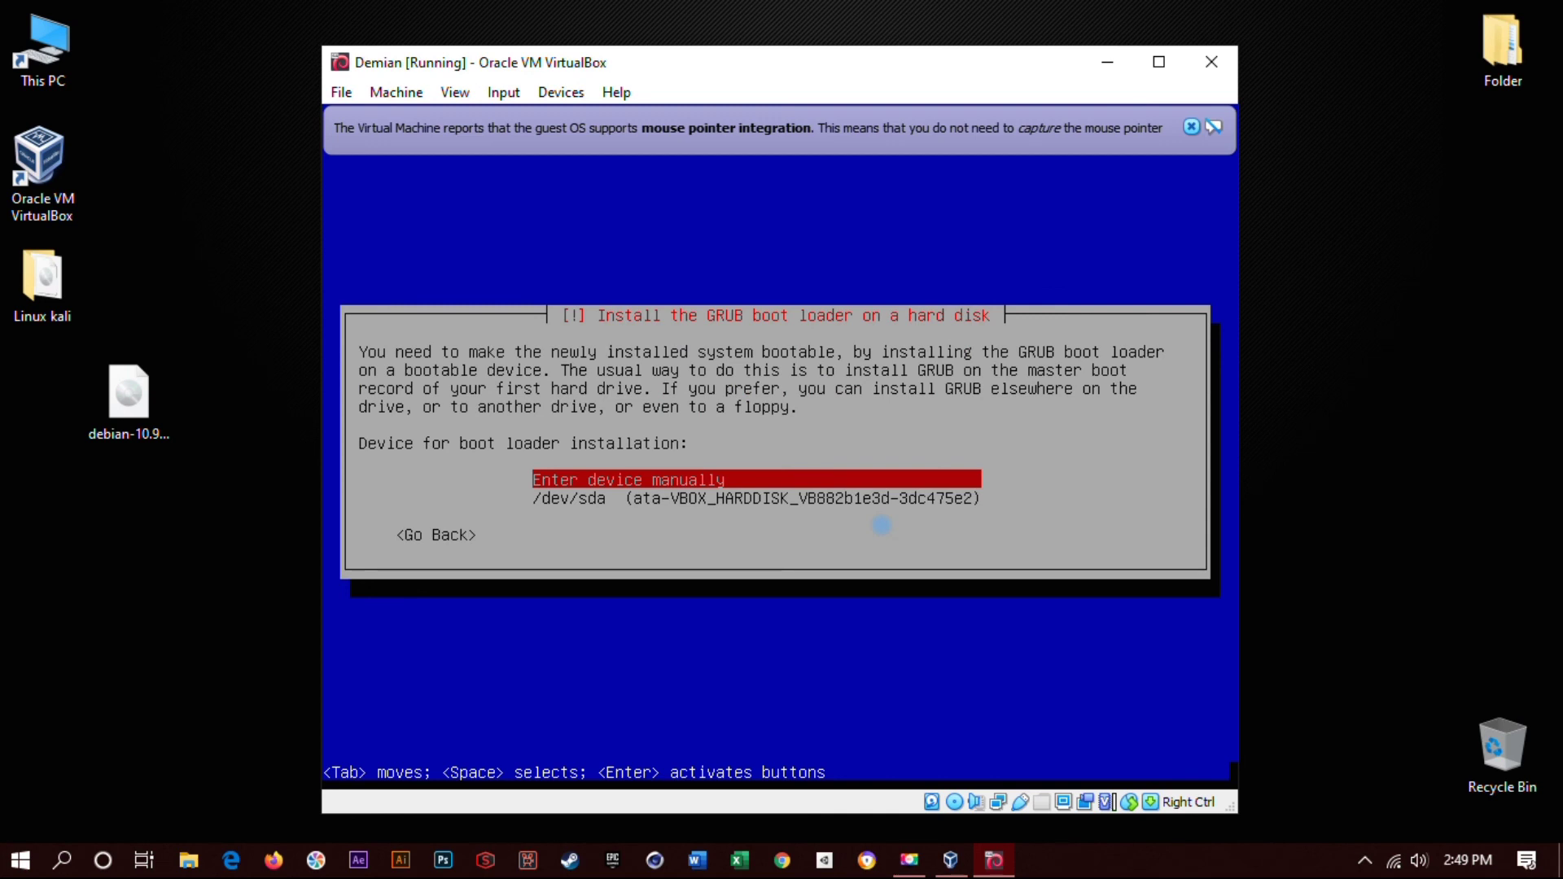
{"action": "key", "text": "Down"}
{"action": "key", "text": "Return"}
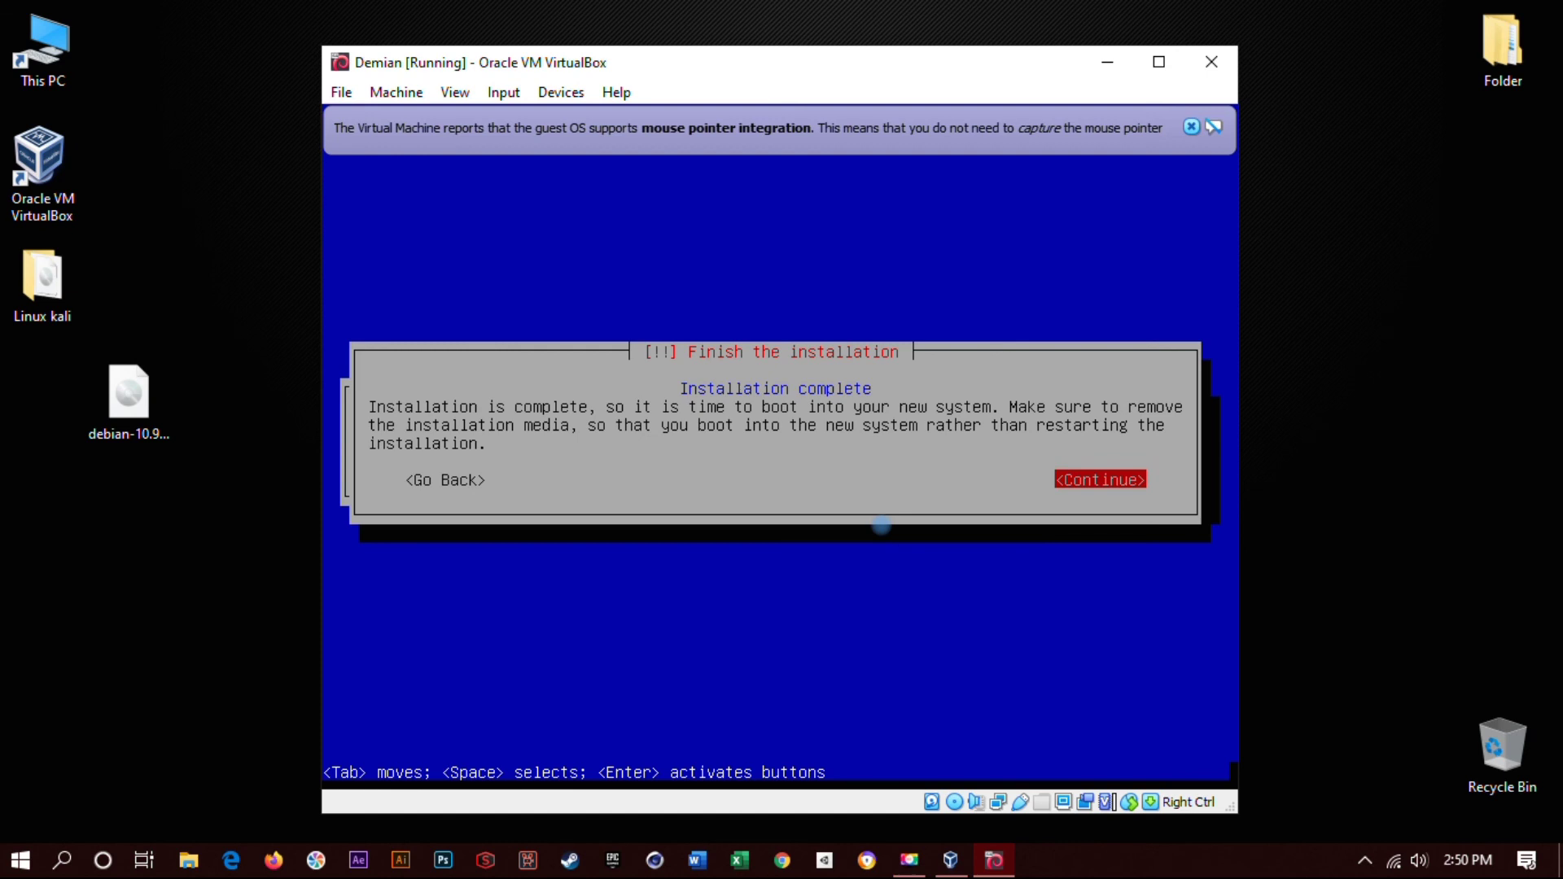
{"action": "key", "text": "Return"}
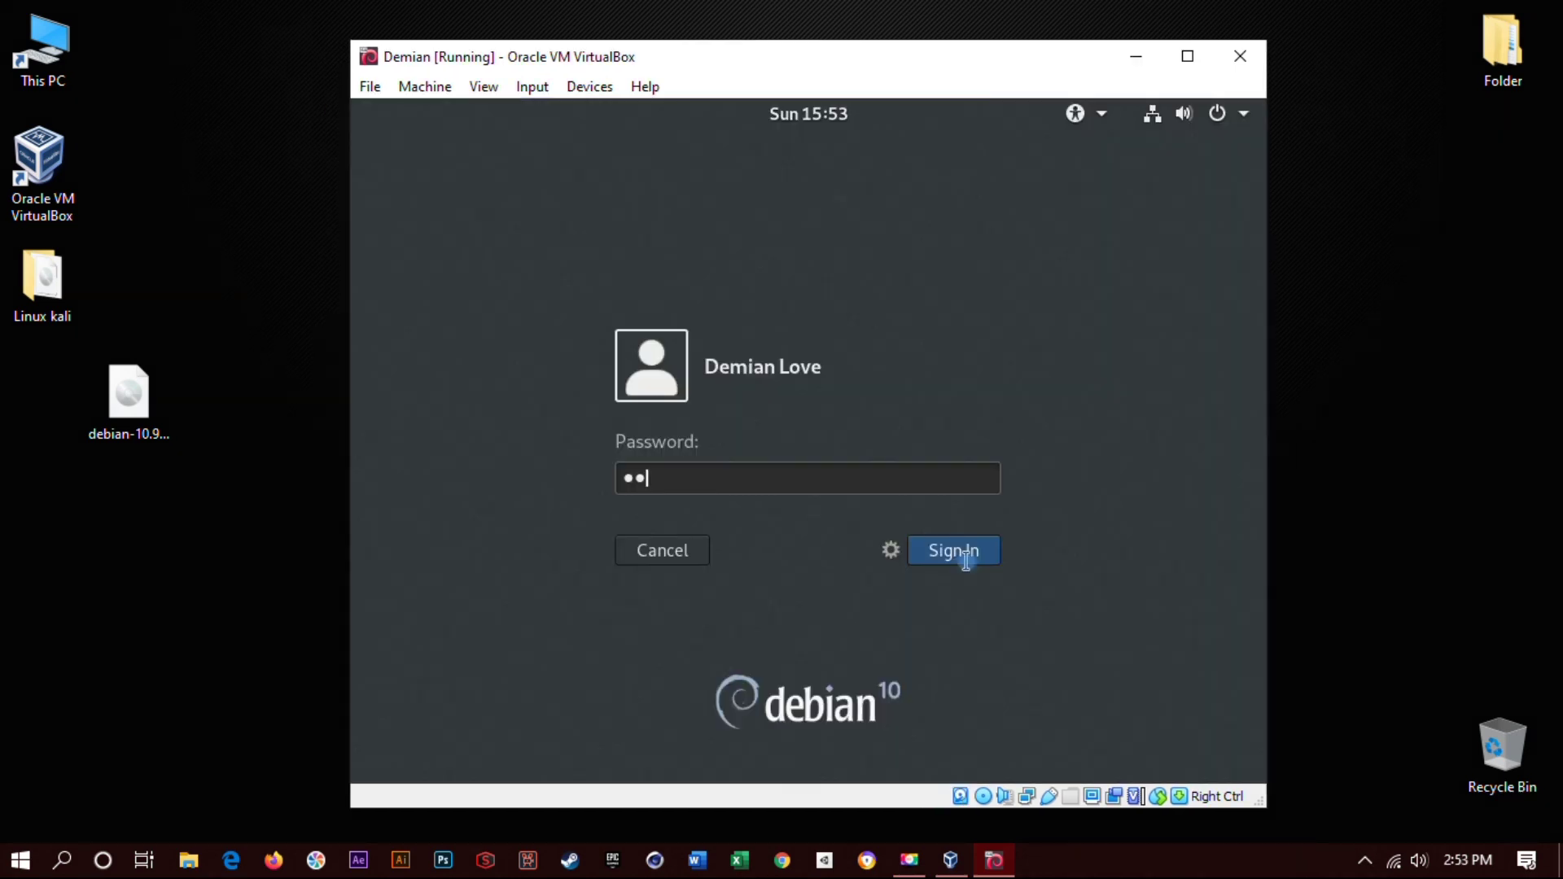